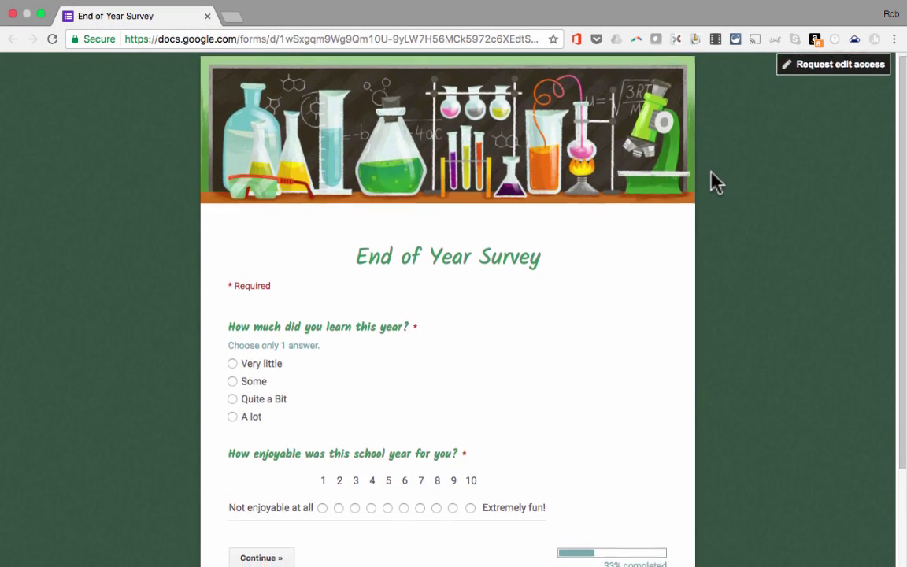
Answer the survey's first page with Quite a Bit and an enjoyment rating of 8, then continue.
scroll(713, 181, down, 3)
scroll(713, 181, up, 2)
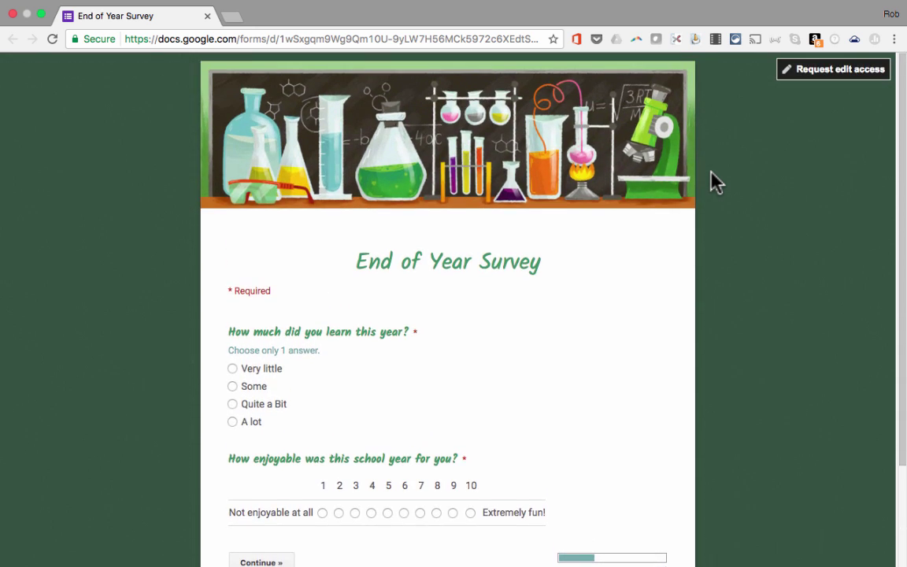
click(233, 403)
scroll(339, 411, down, 3)
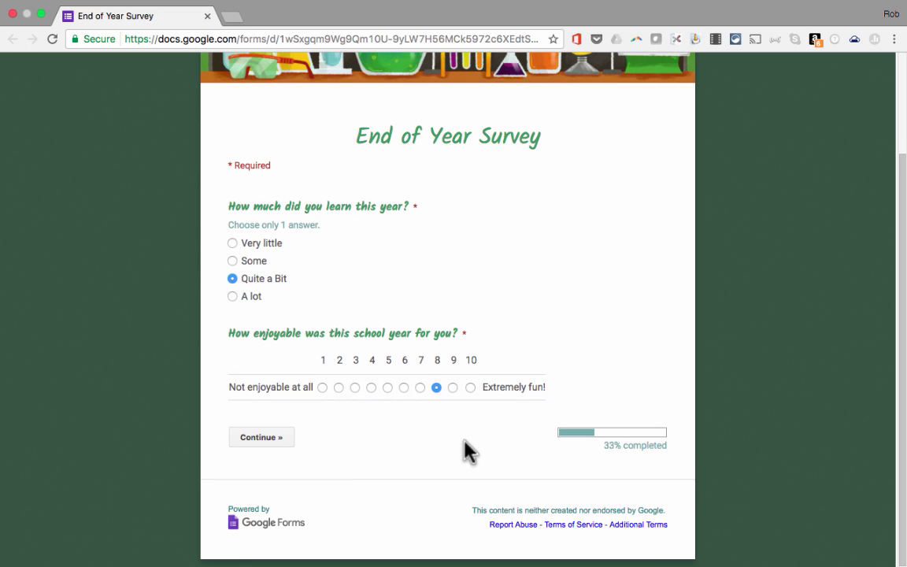
click(280, 441)
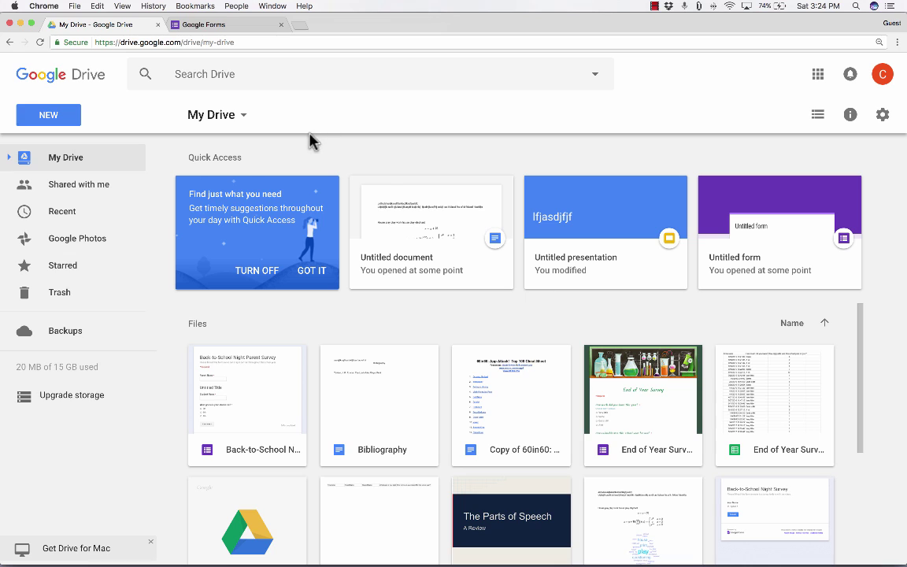
From Drive's NEW > More > Google Forms menu, start a form from a template.
click(57, 118)
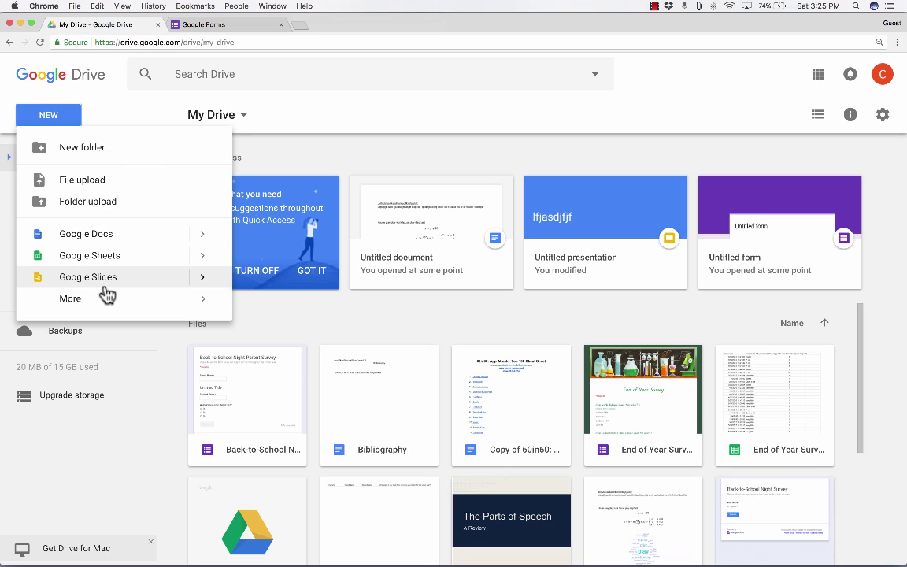
mouse_move(107, 298)
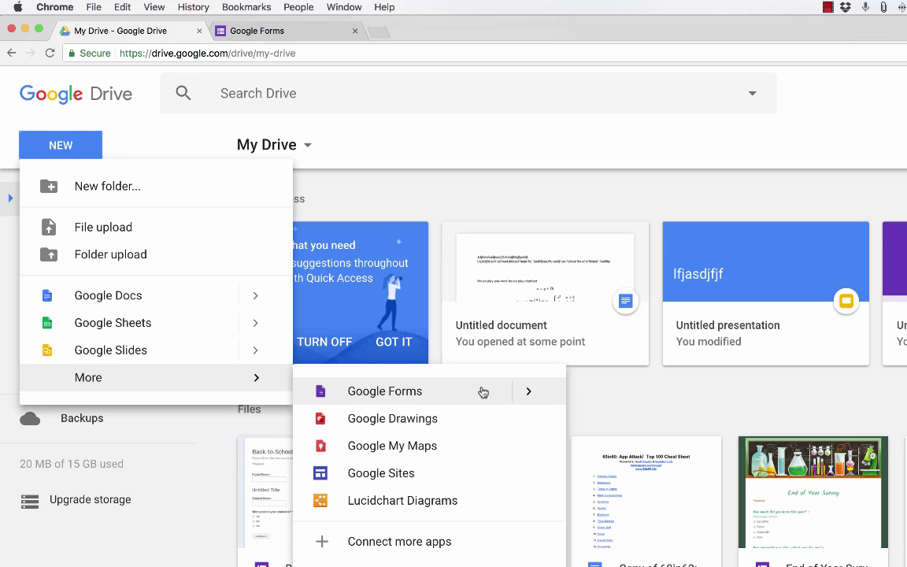
mouse_move(533, 394)
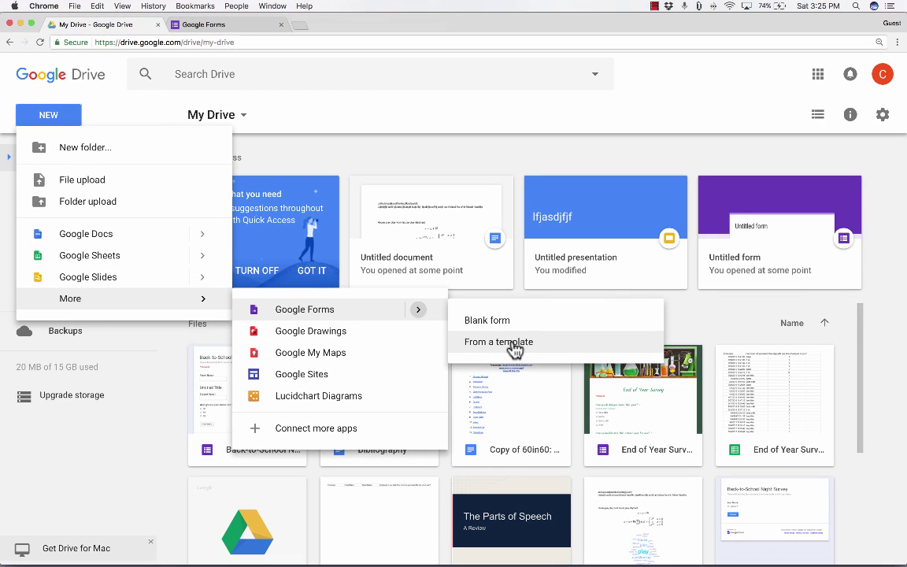
click(514, 349)
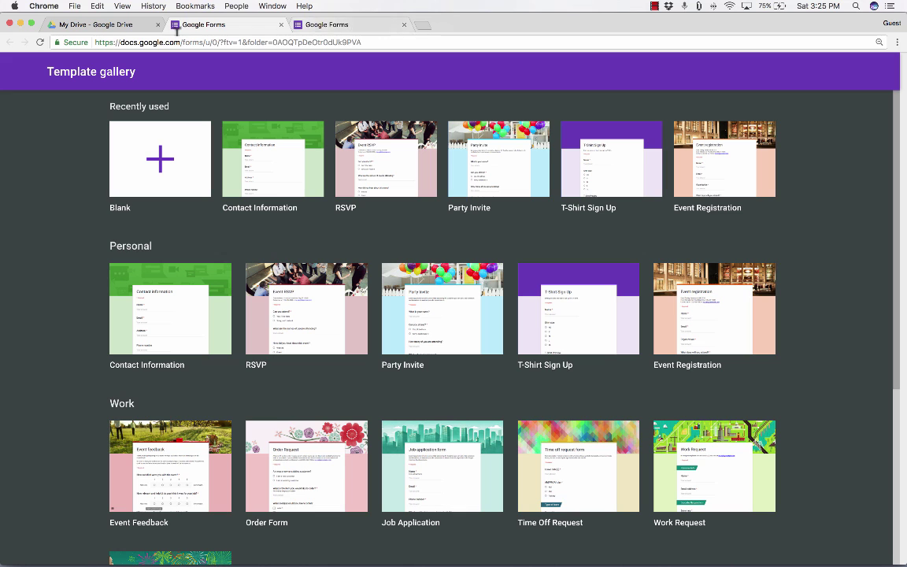
Compare the open tabs and expand the full template gallery on the Forms home page.
click(113, 27)
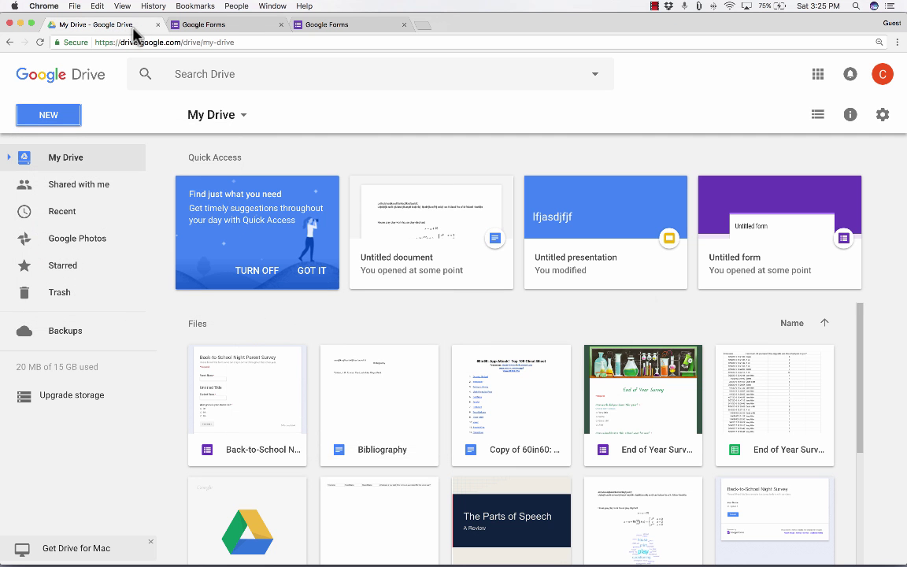
click(315, 26)
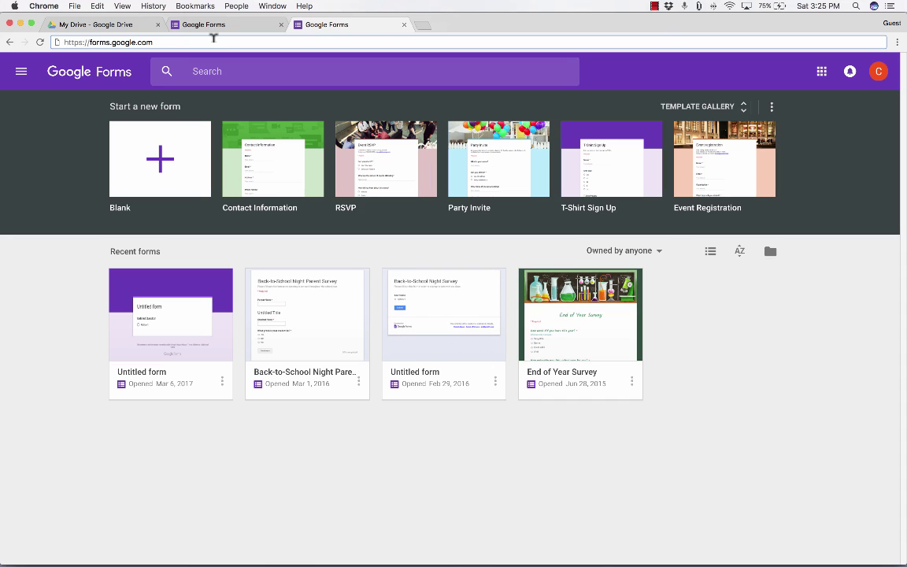
click(236, 40)
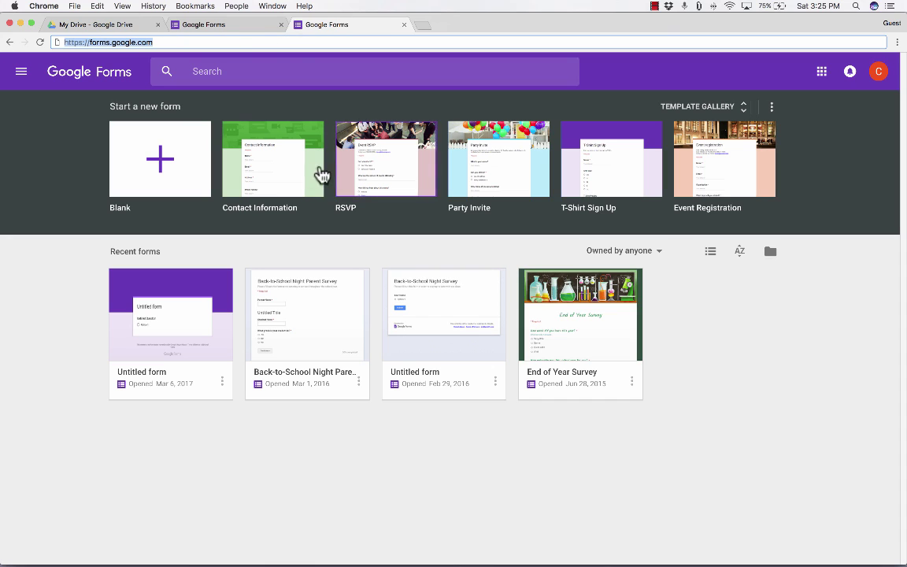
click(253, 26)
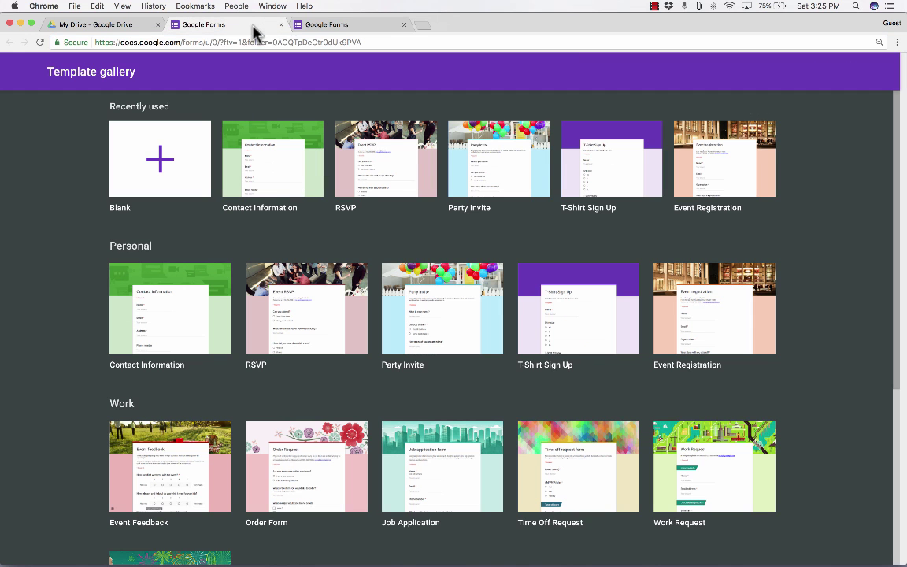
click(330, 26)
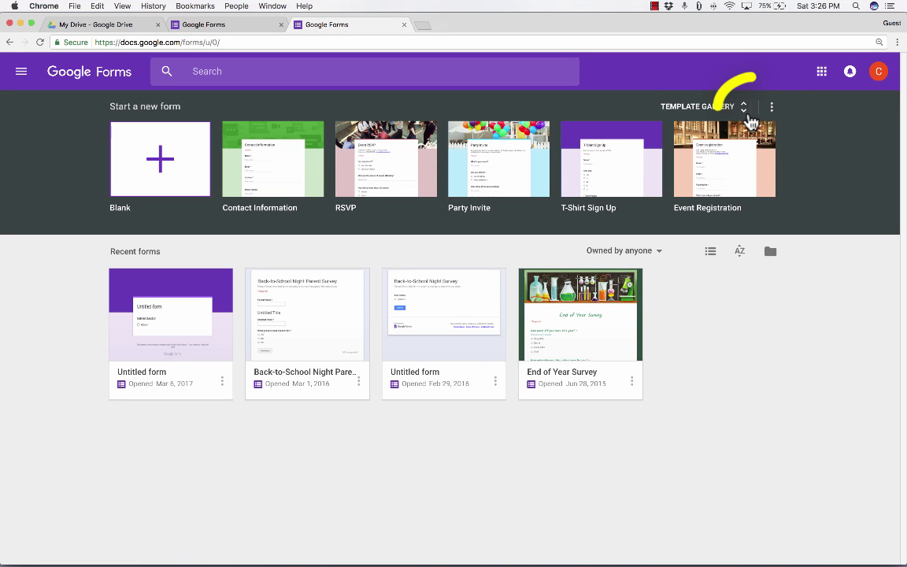
click(744, 111)
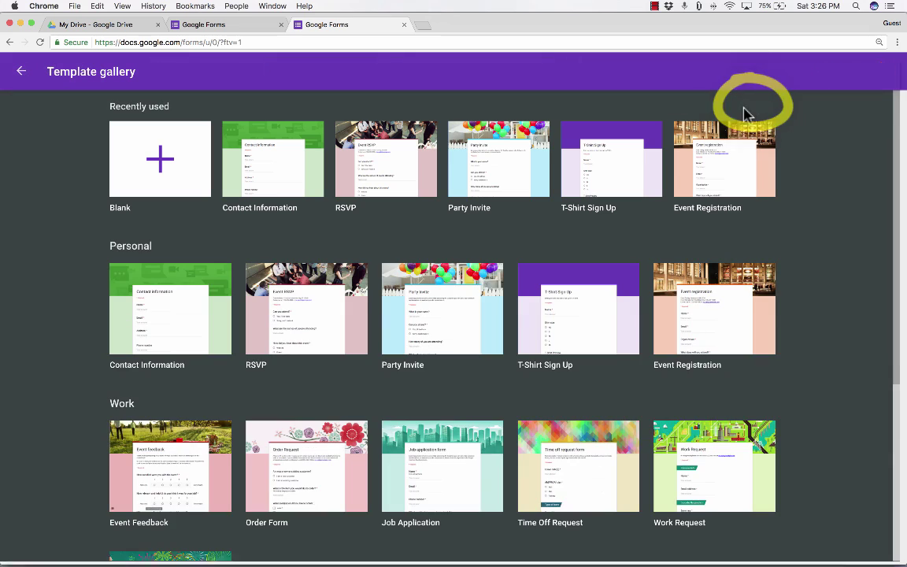
scroll(696, 192, down, 5)
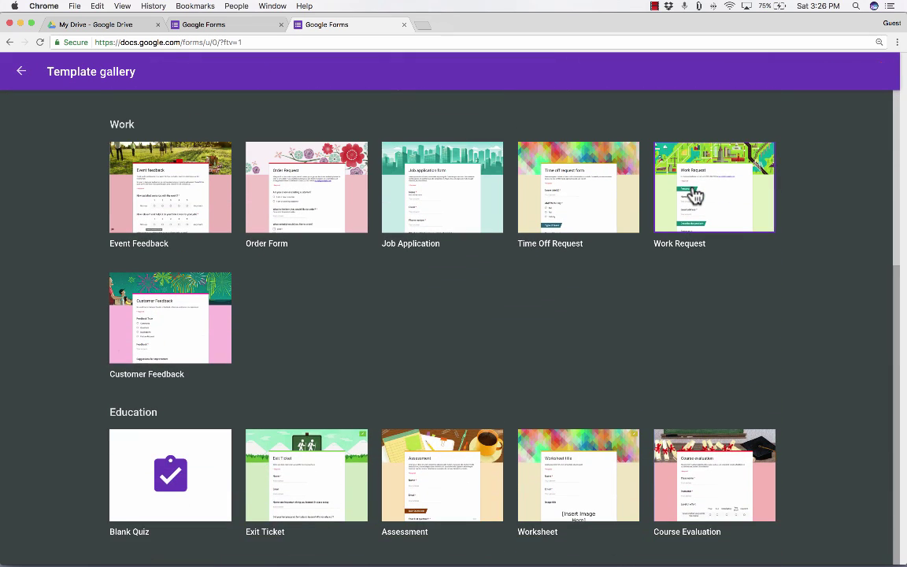
scroll(695, 197, up, 5)
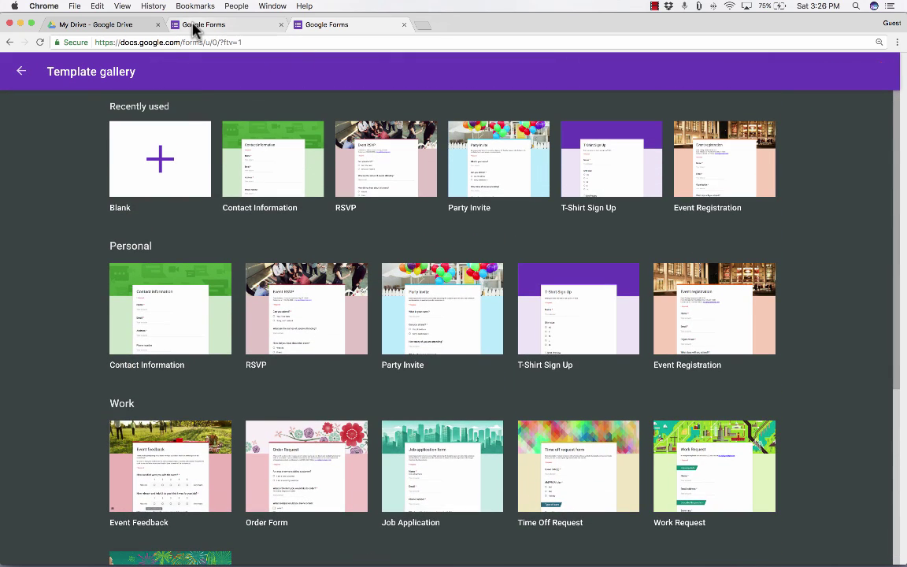
Close the duplicate Forms tab, go full screen, and scroll to the Education templates.
click(197, 24)
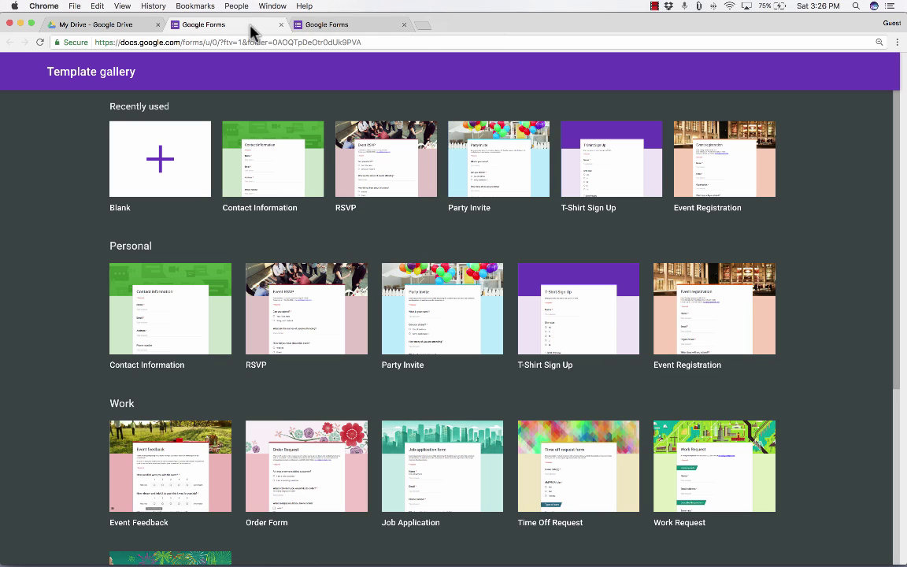
click(404, 25)
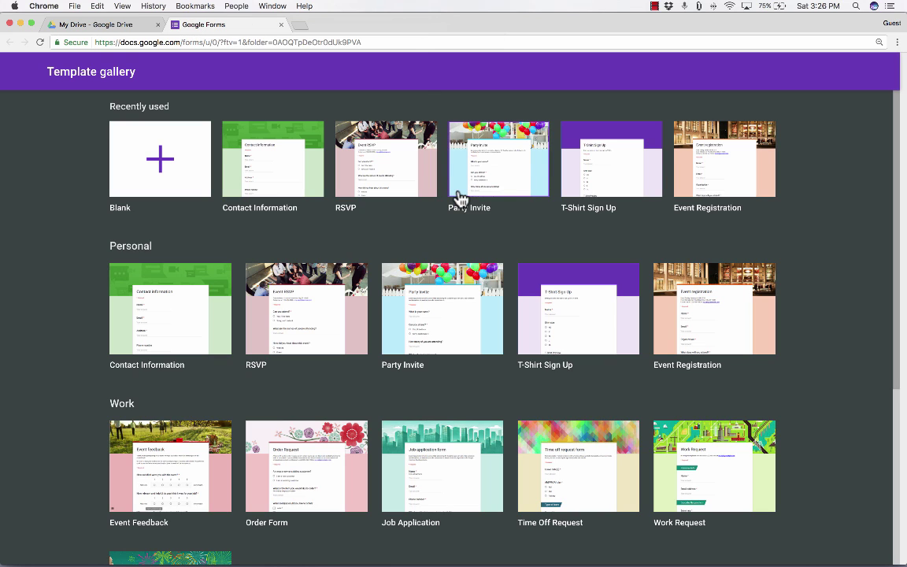
click(31, 22)
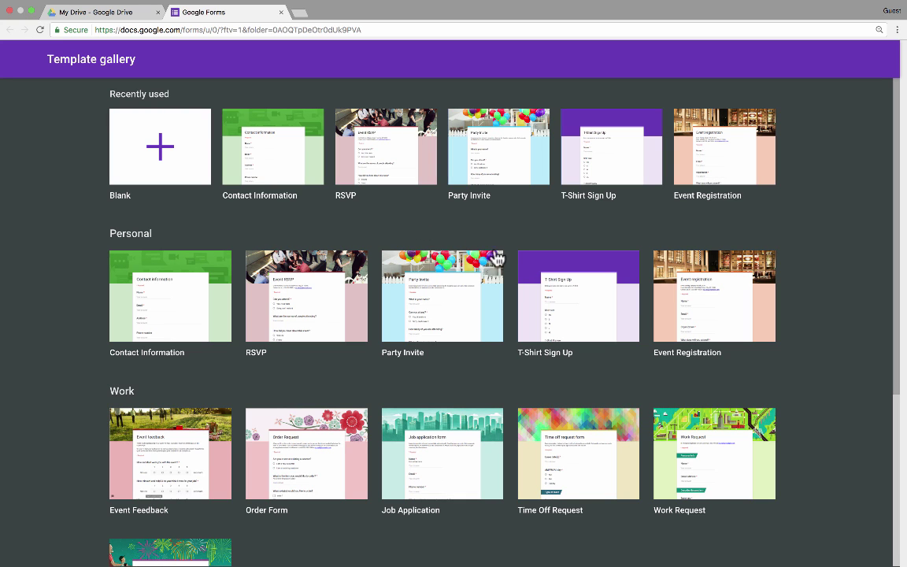
scroll(504, 260, down, 5)
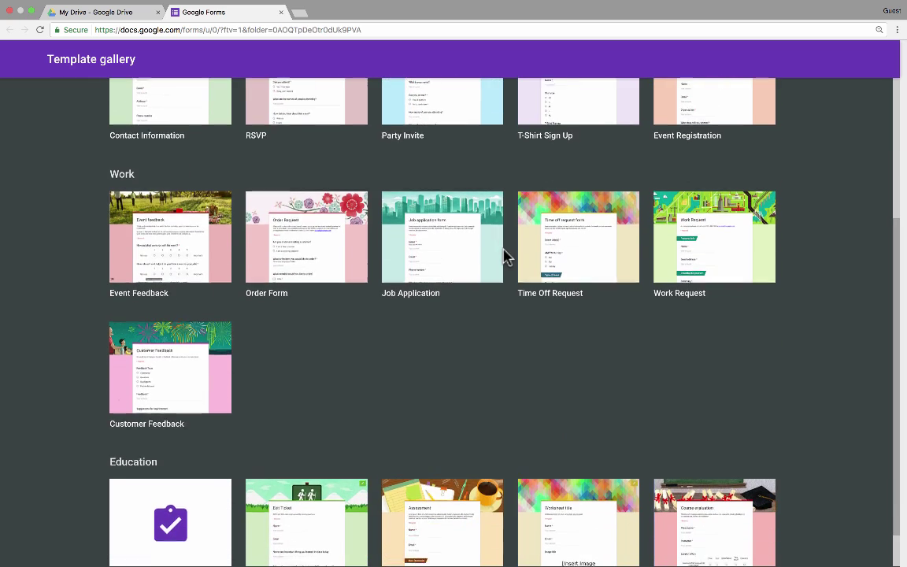
scroll(504, 260, up, 2)
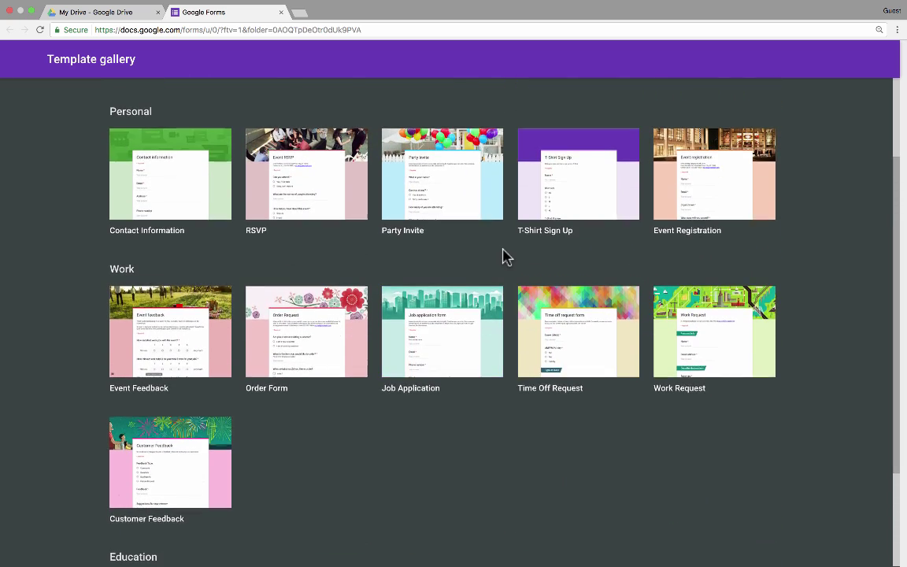
scroll(504, 257, up, 3)
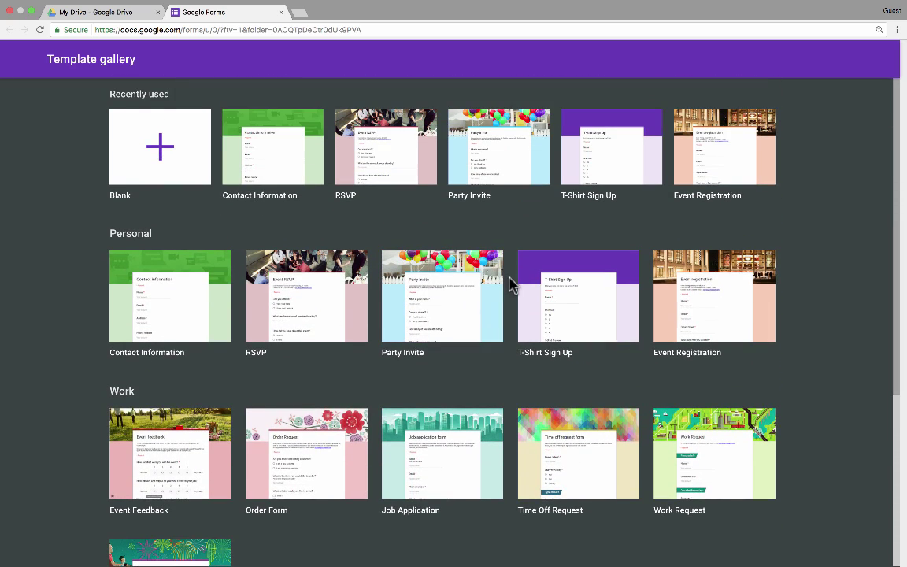
scroll(511, 291, down, 5)
scroll(513, 304, down, 1)
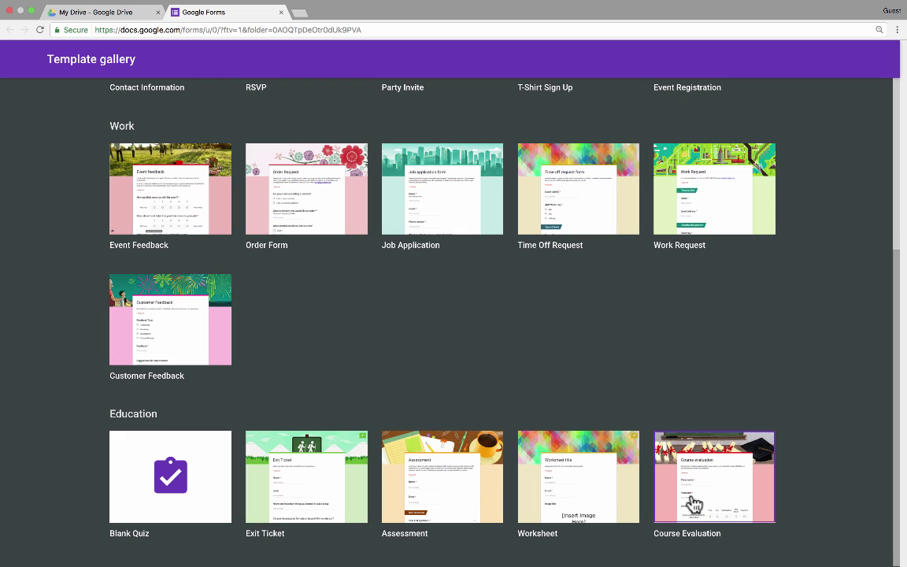
Create a Blank Quiz titled 'Spanish -AR Verbs Quiz' with the present-tense -AR conjugation description.
click(203, 510)
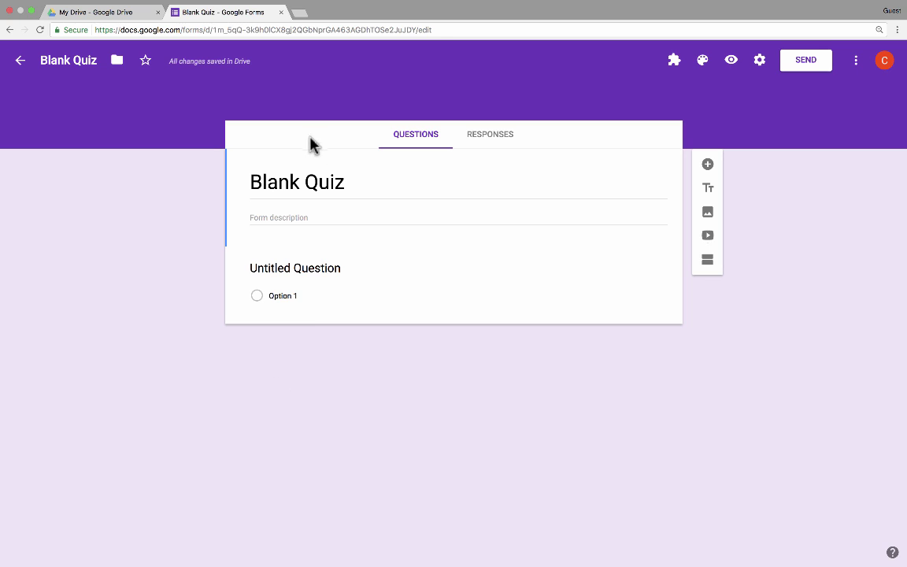
click(314, 182)
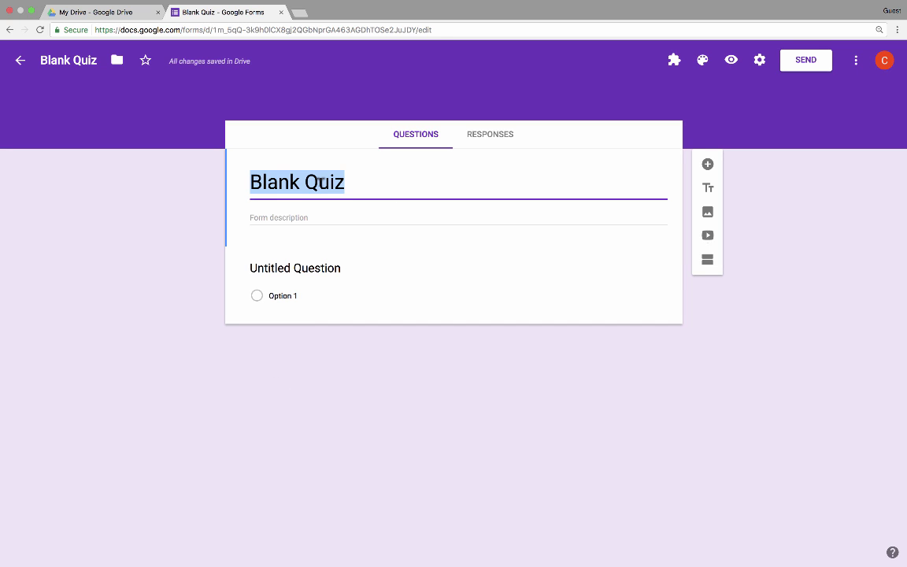
text(Spanish -)
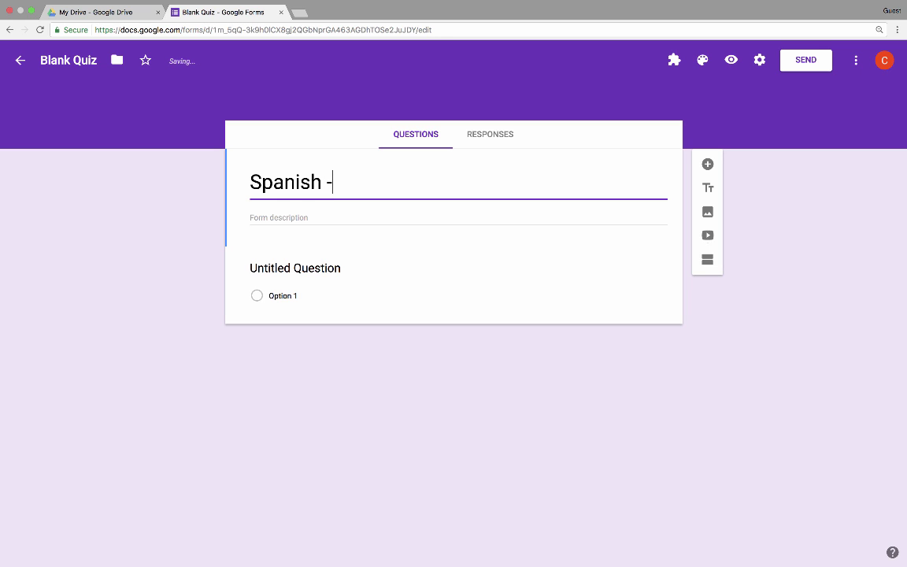
text(AR Verbs Q)
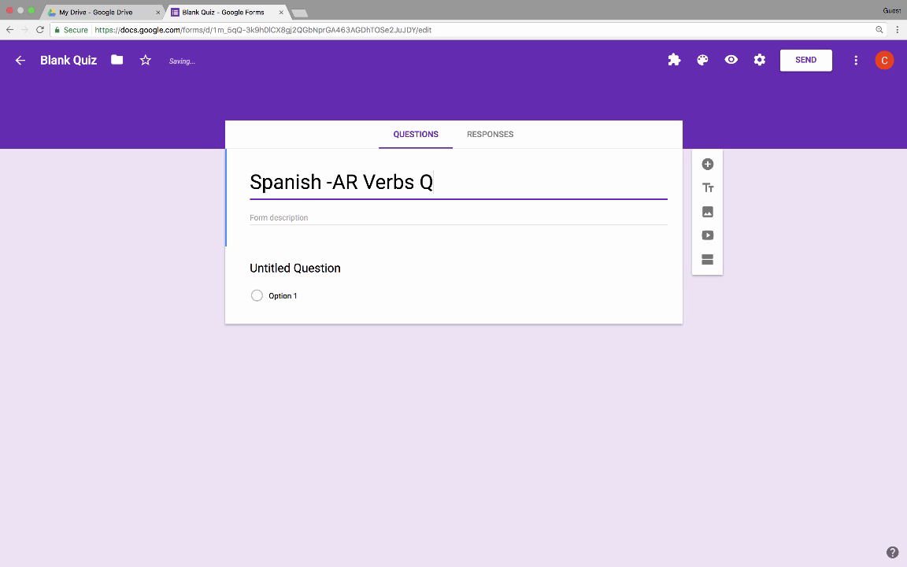
text(uiz)
click(296, 215)
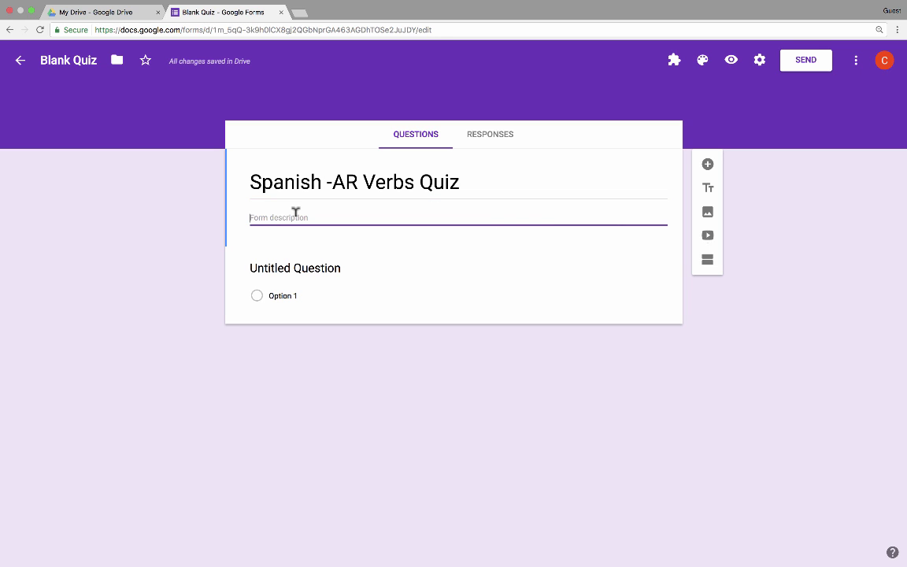
text(This quiz will help you get a sense of how well you understand Spanish -AR Verb conjugation in the present tense.)
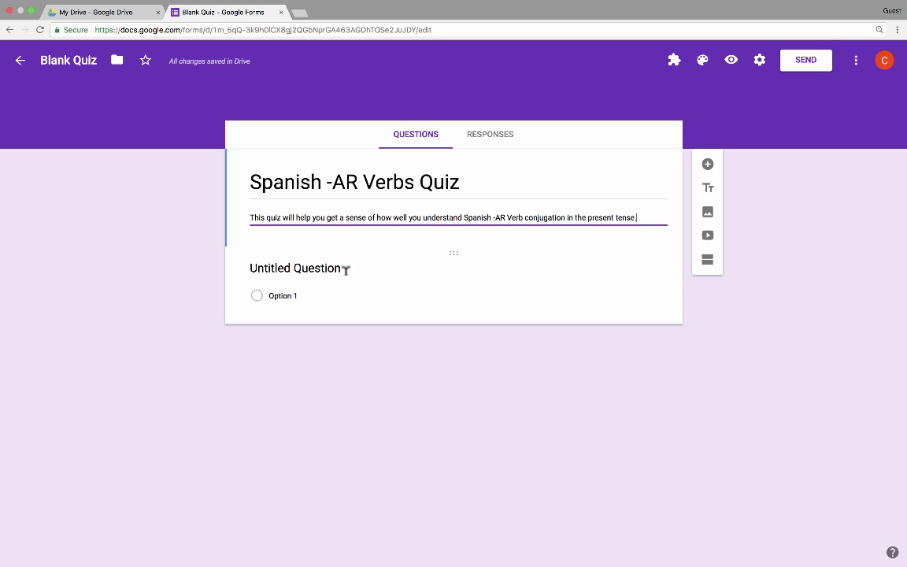
Make question 1 the multiple-choice practicar 'They practice.' prompt with Practica, Practican, Practicamos, Practico.
click(279, 265)
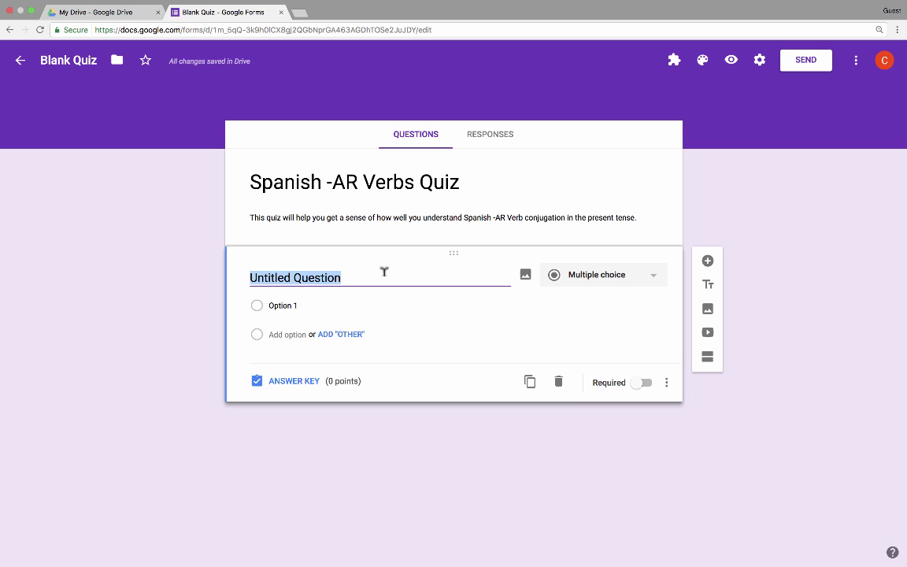
text(Use "practicar" to say "They practice.")
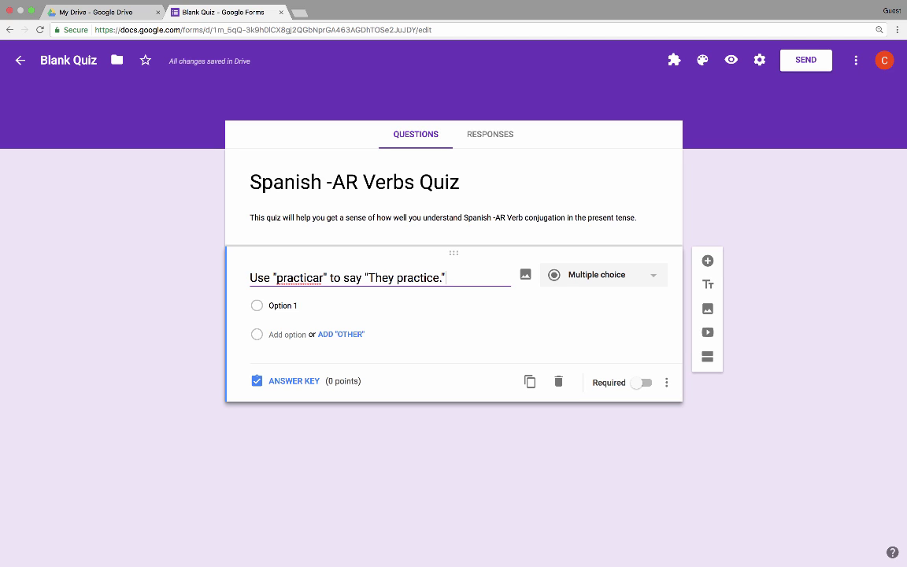
click(631, 283)
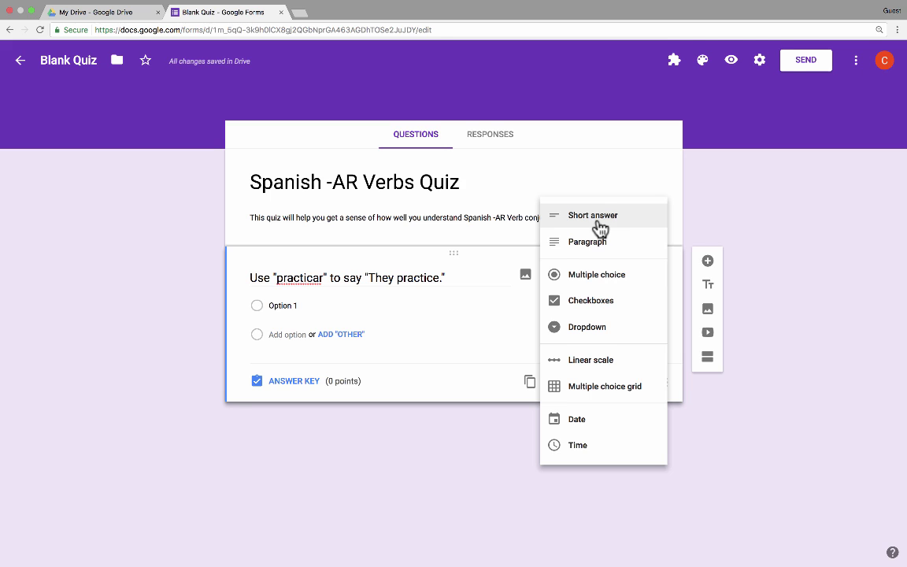
click(604, 277)
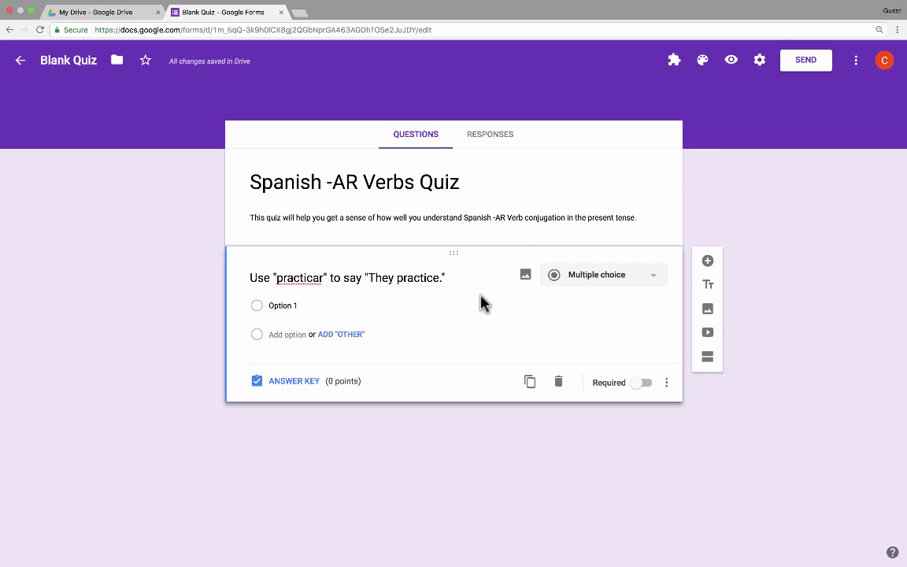
click(311, 304)
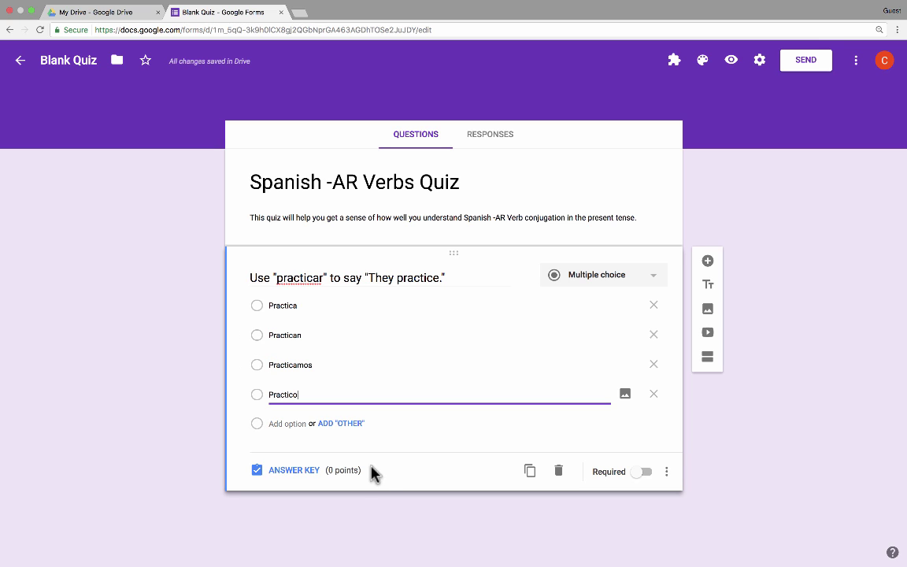
Mark Practican as the correct answer worth 1 point and make the question required.
click(287, 473)
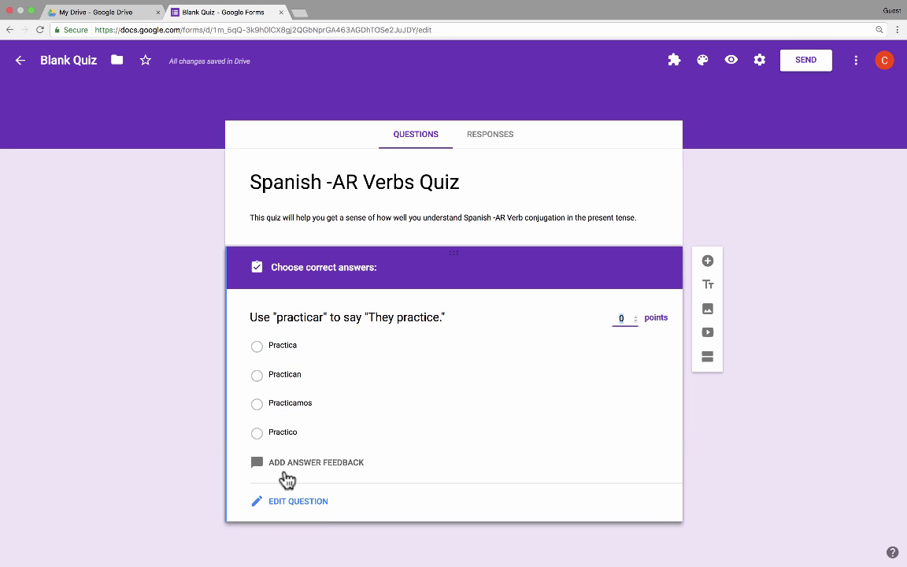
click(256, 377)
click(257, 376)
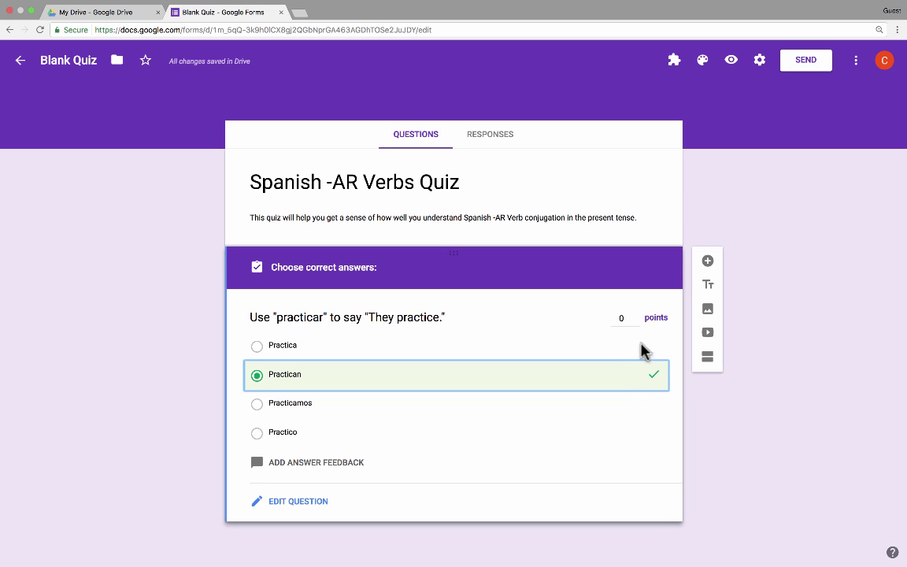
click(620, 316)
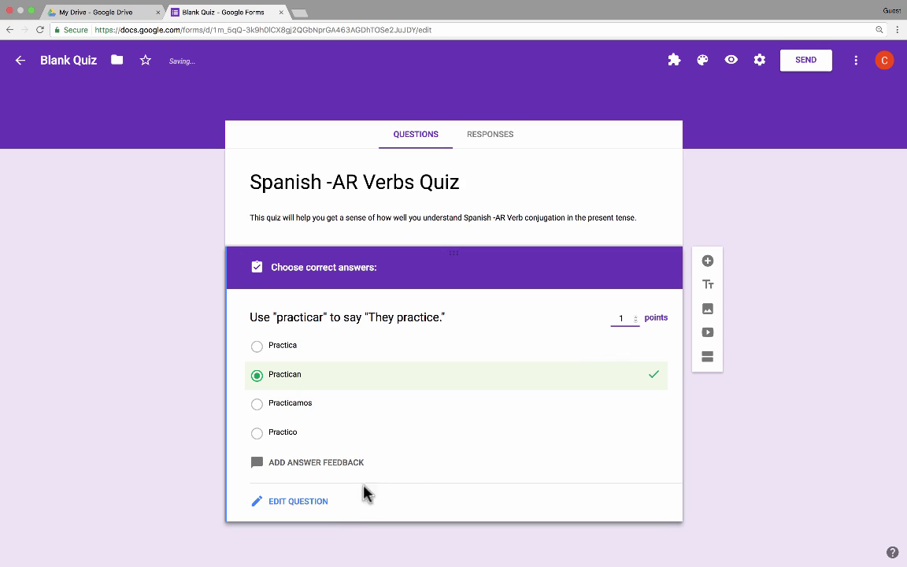
click(288, 502)
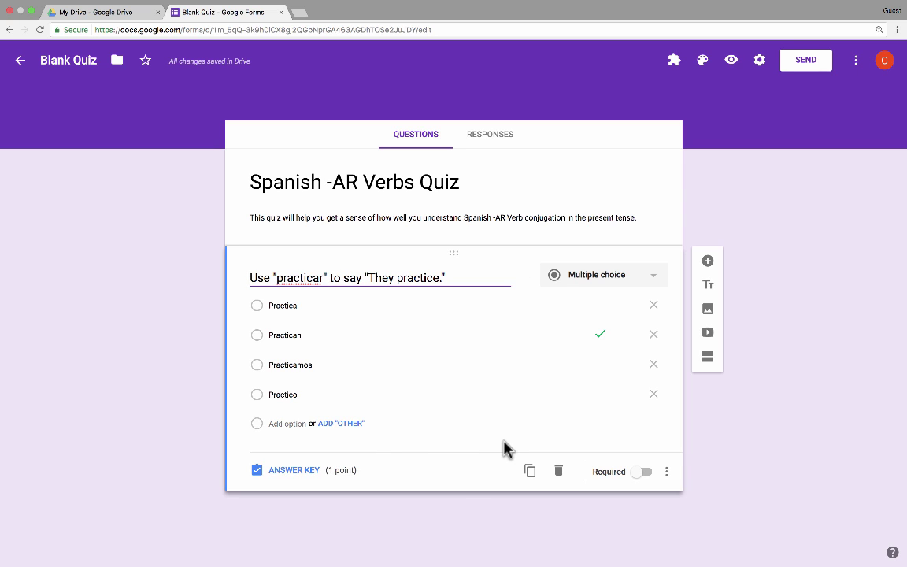
click(642, 473)
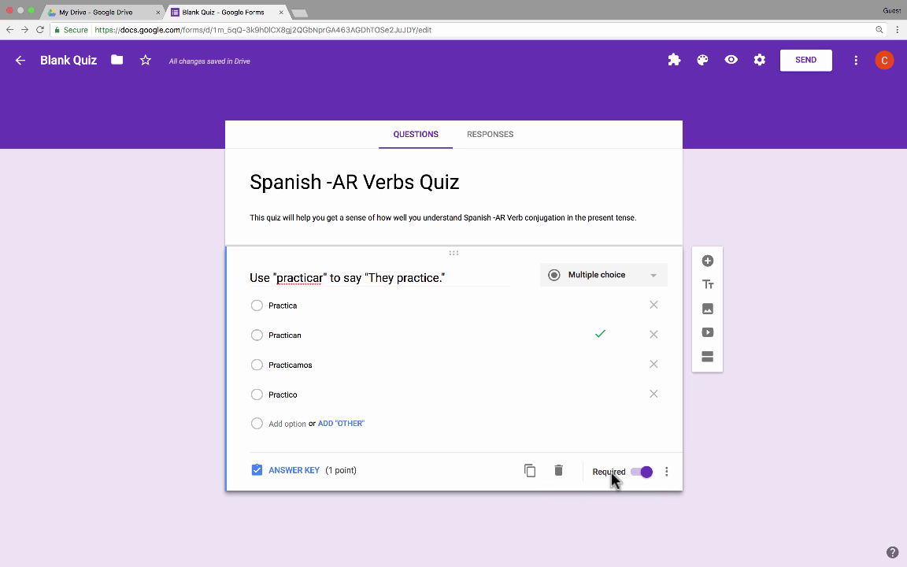
Duplicate the question and change the copy's title to 'We practice.'.
click(529, 473)
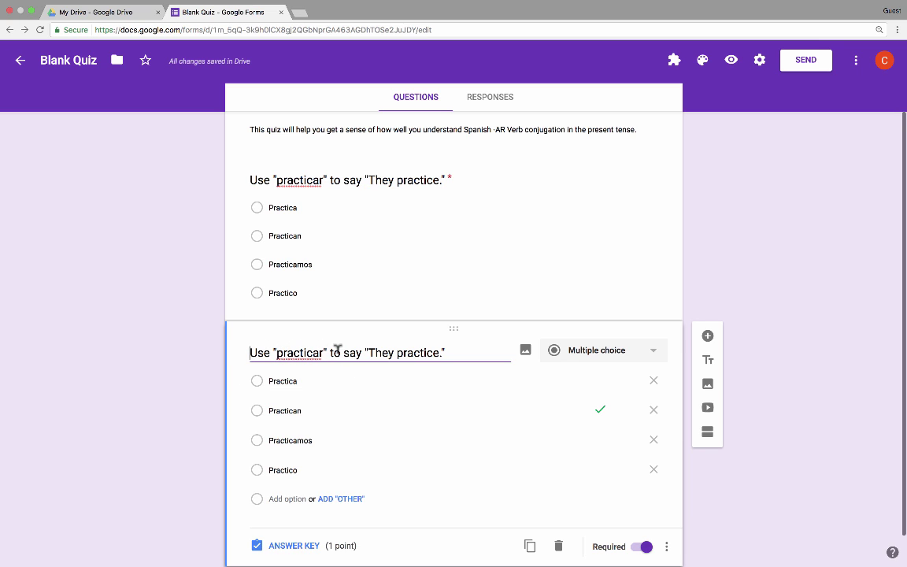
drag(369, 353, 444, 353)
text(We p)
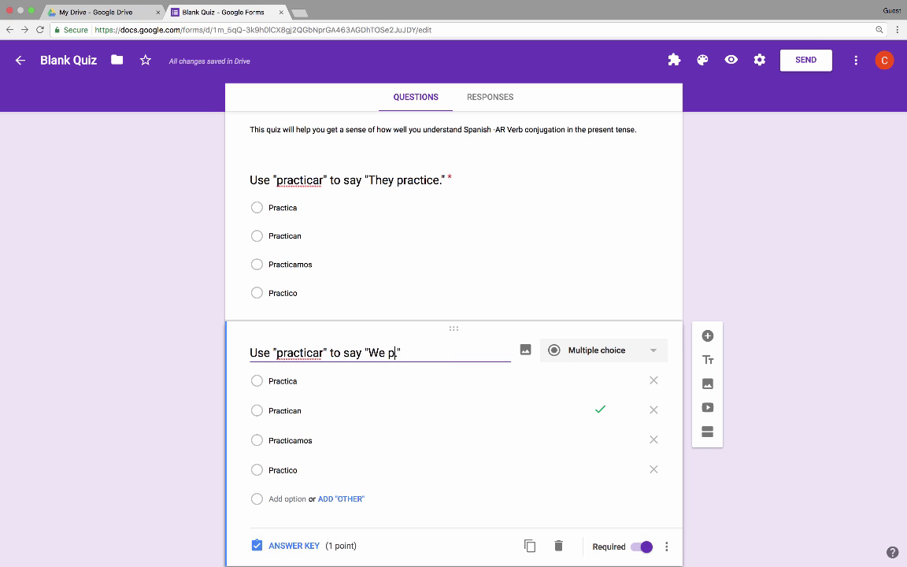
text(ractice.)
Make the copy short answer, worth 1 point, with feedback 'Hopefully your answer was "Practicamos."'.
click(627, 358)
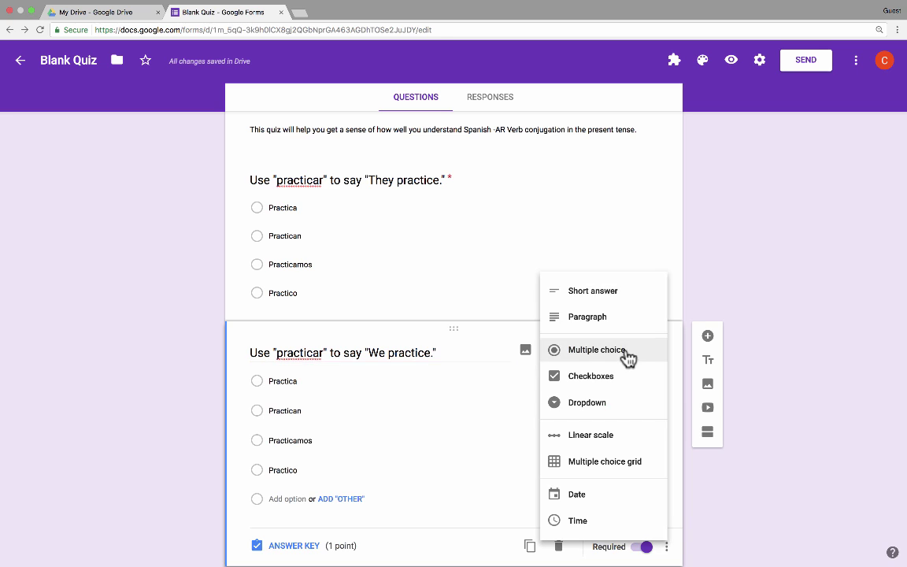
click(607, 299)
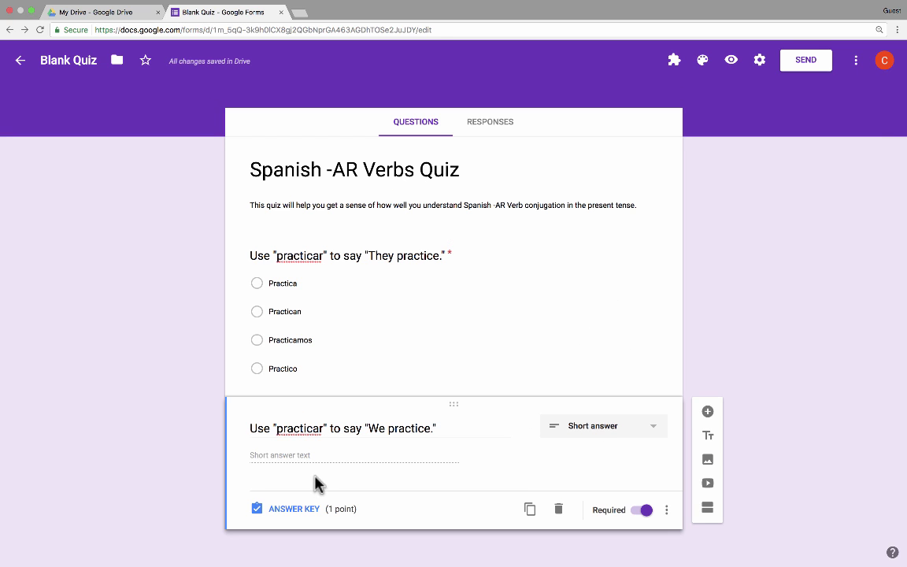
click(285, 513)
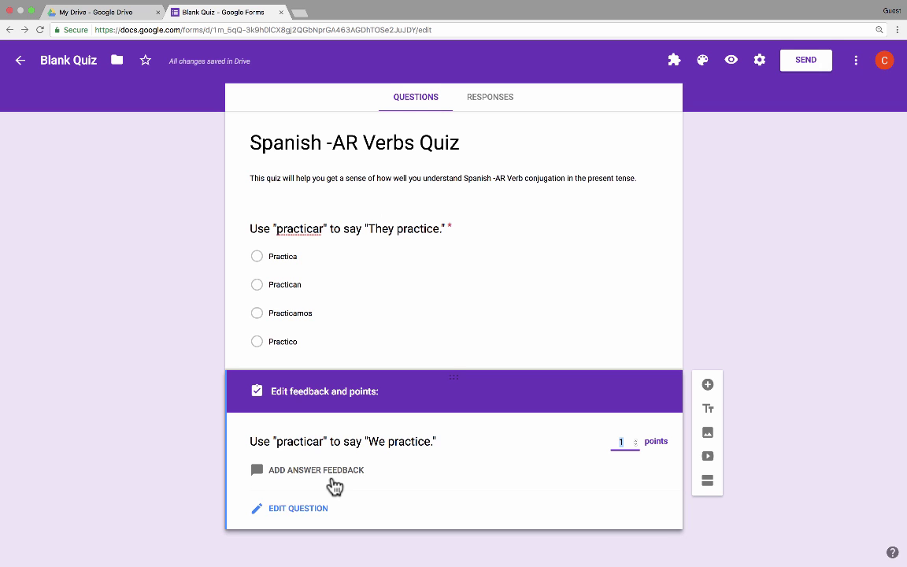
click(301, 480)
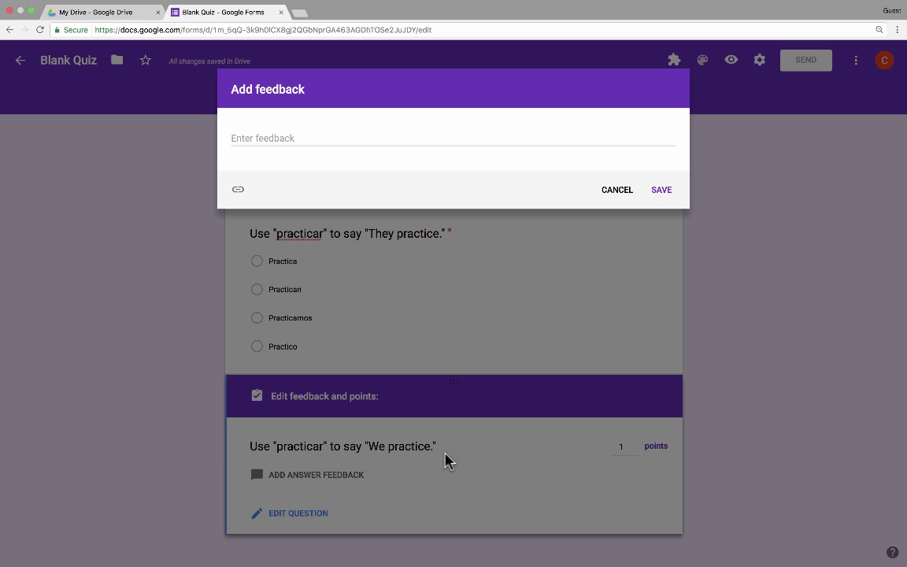
click(249, 135)
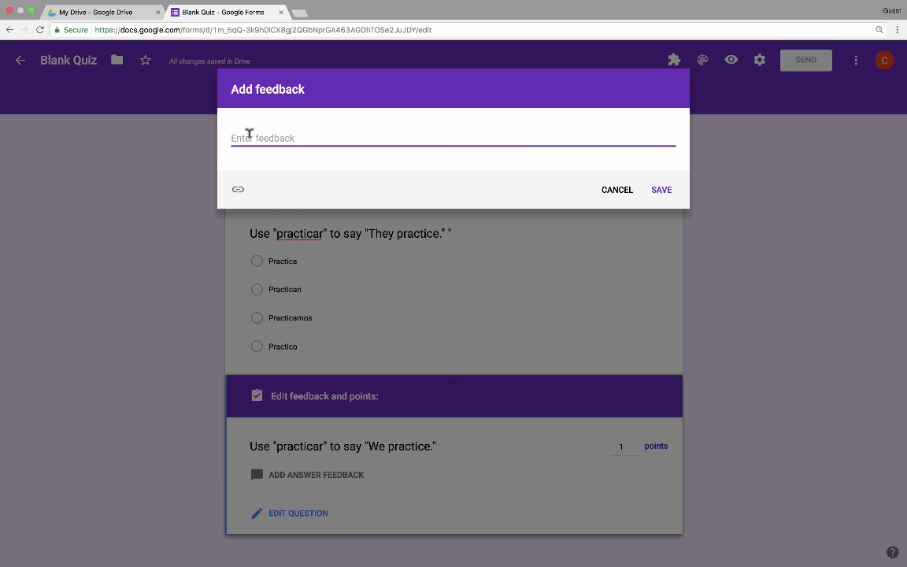
text(Hopefully your answer was)
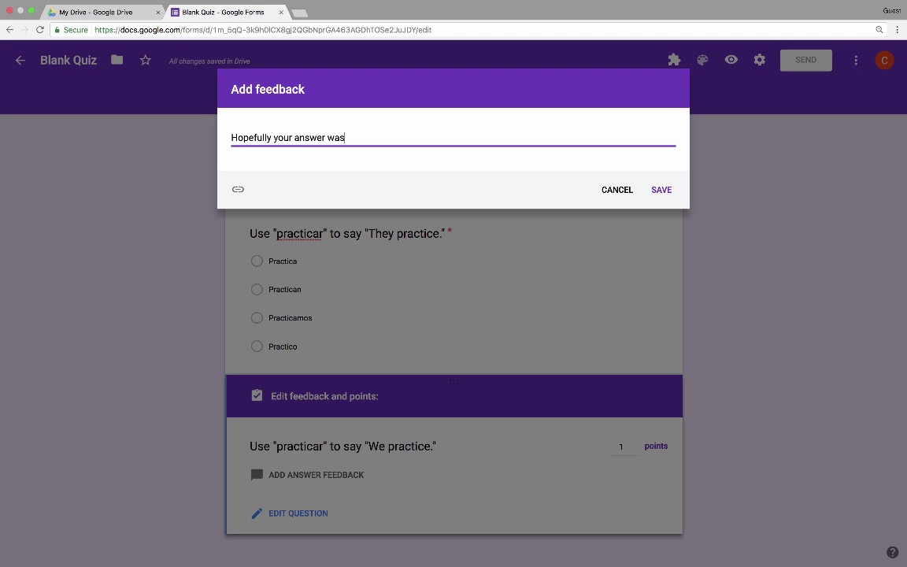
text( "Practicamos.")
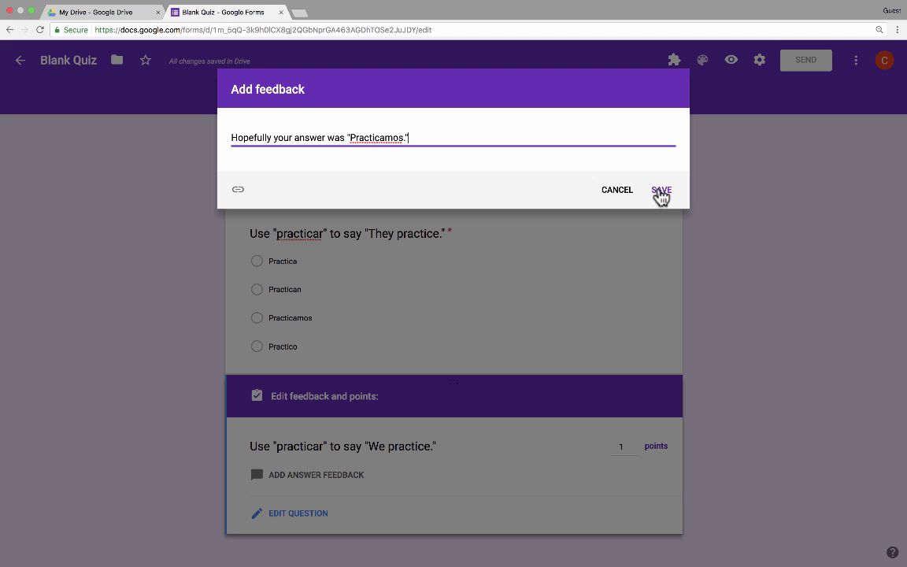
click(659, 192)
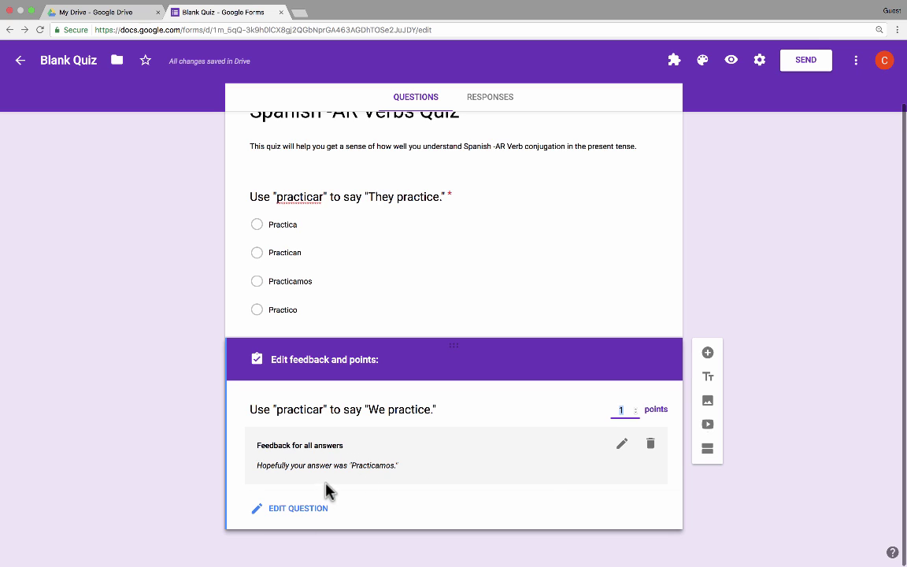
Add a new multiple-choice question after the 'We practice.' question.
click(282, 510)
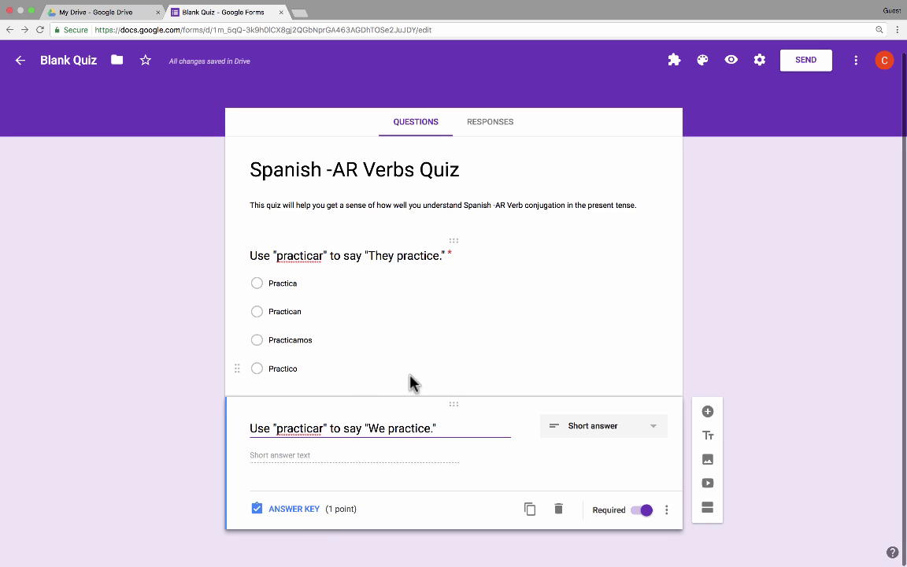
click(710, 415)
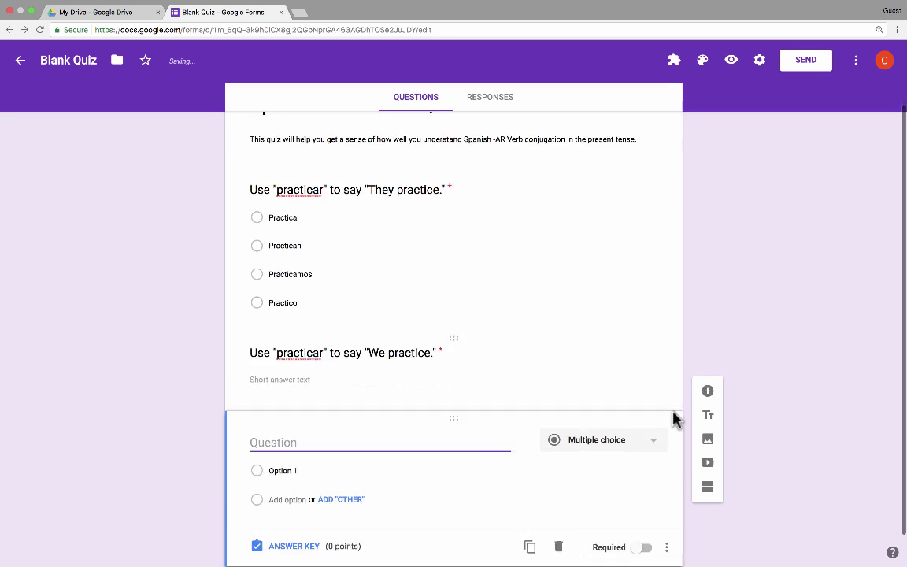
click(622, 402)
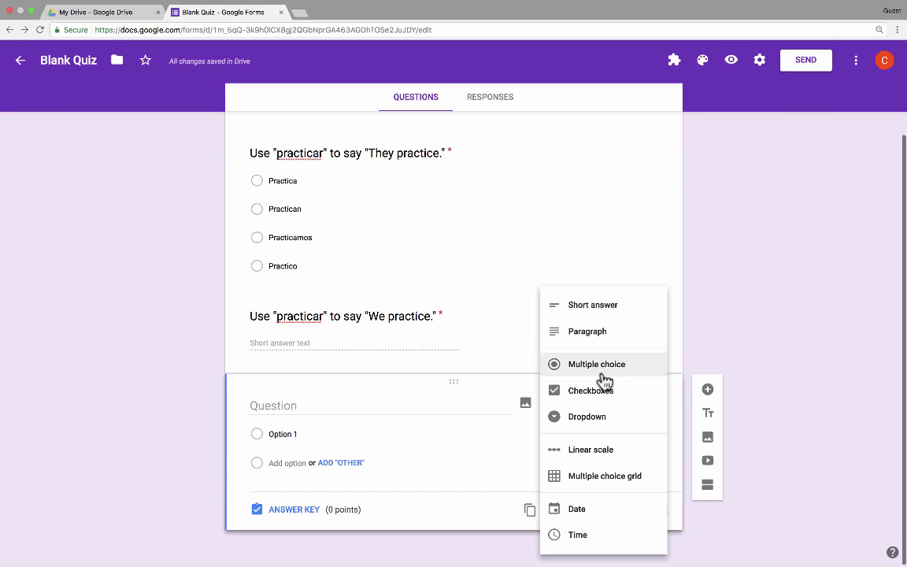
click(729, 349)
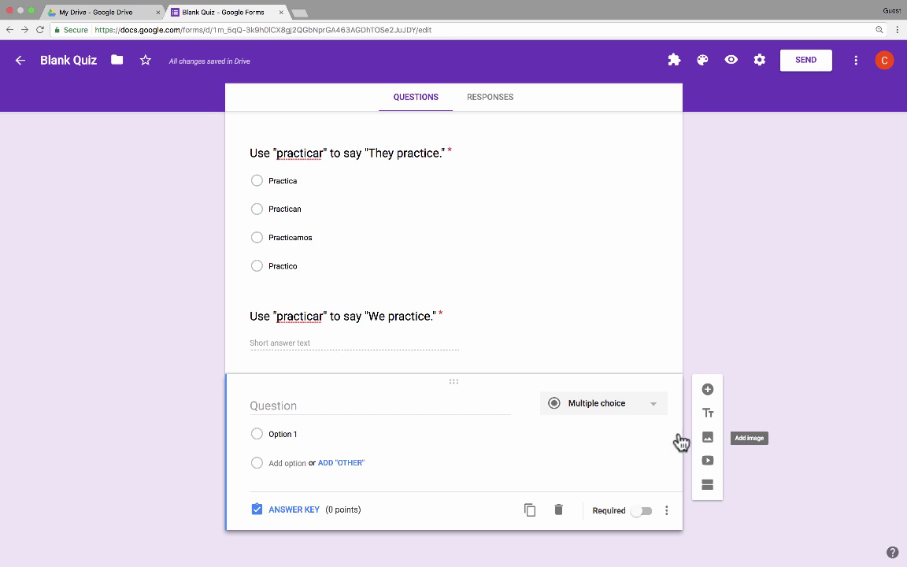
Add then delete a second section, and delete the blank third question.
click(707, 486)
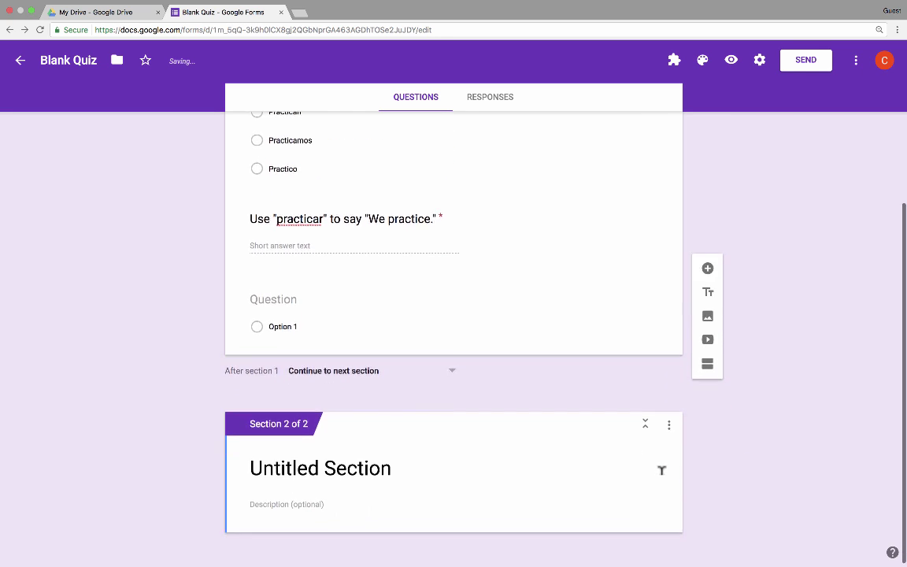
click(402, 368)
click(399, 369)
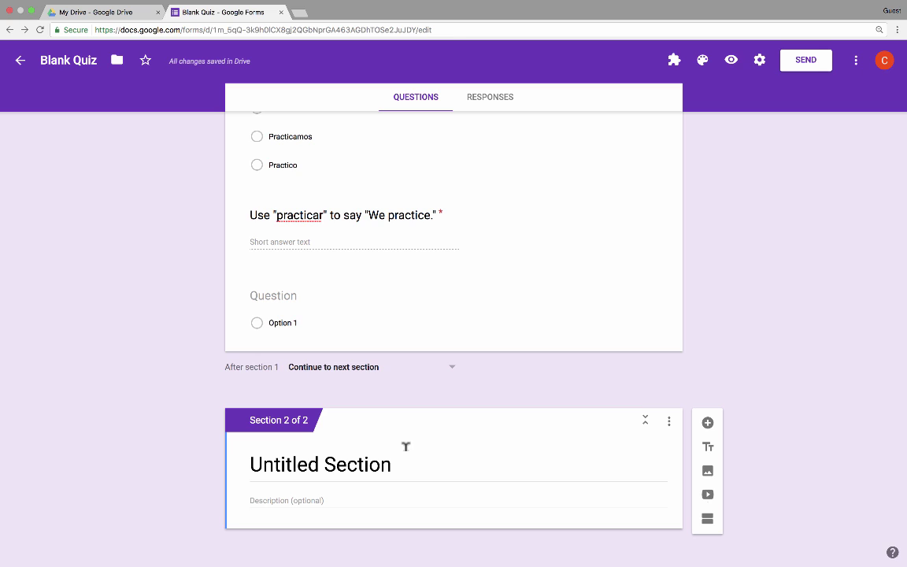
click(669, 424)
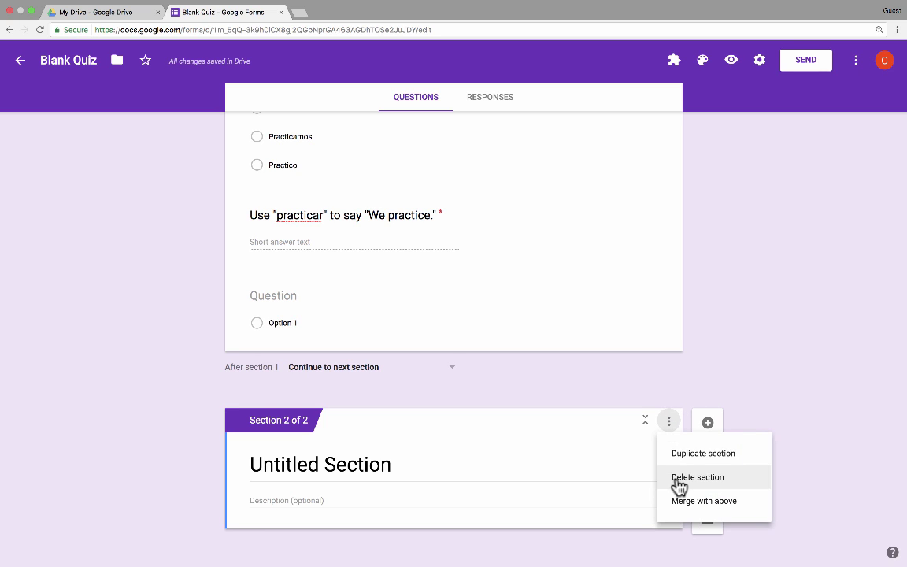
click(677, 479)
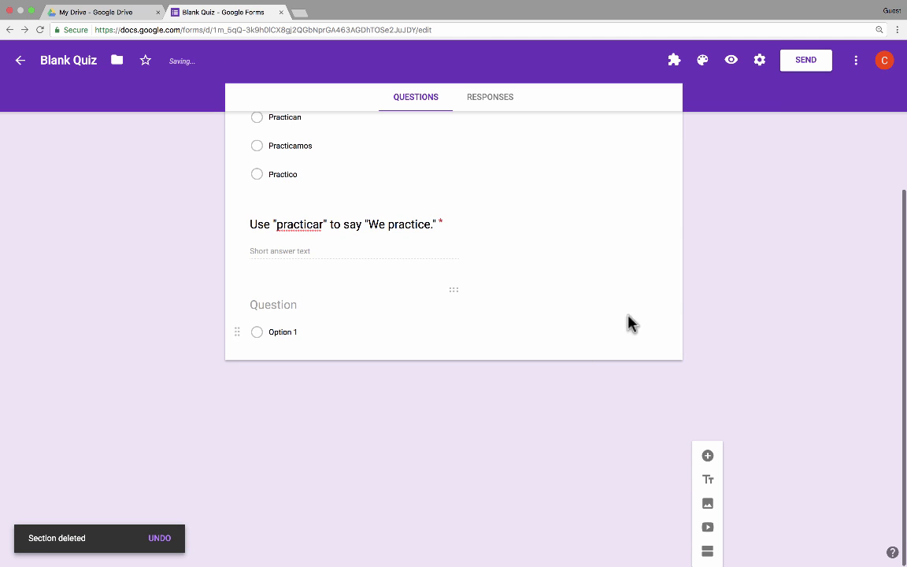
click(601, 318)
click(559, 508)
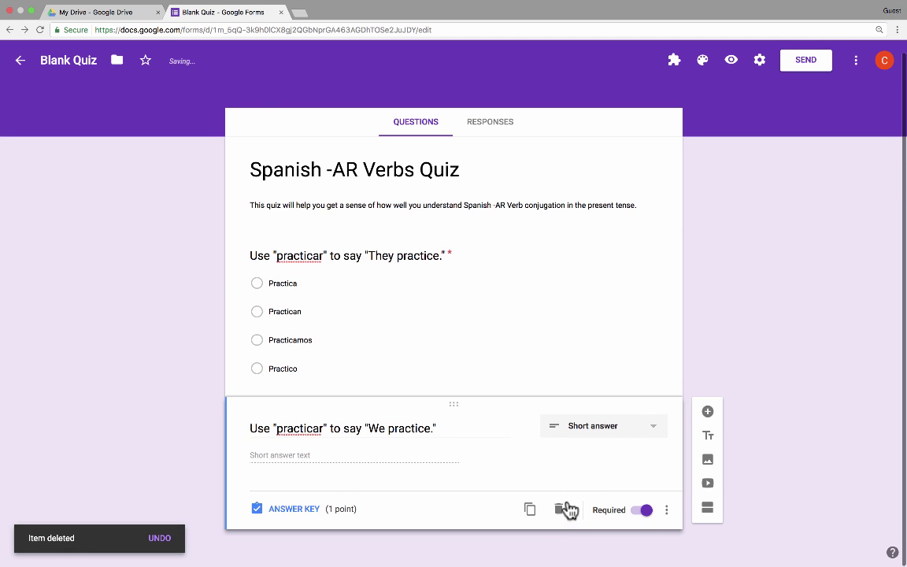
Replace the purple header with the paint-brushes photo theme from the image gallery.
click(703, 63)
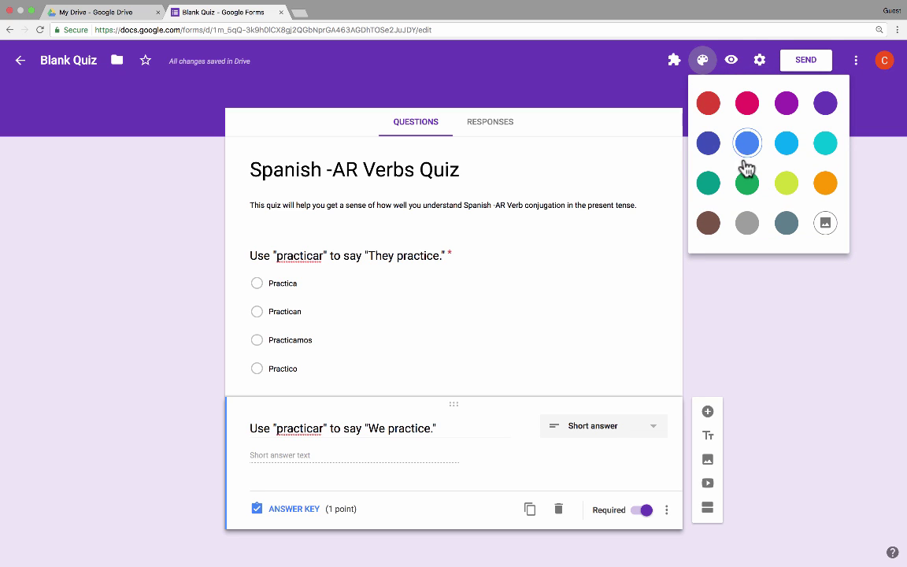
click(825, 225)
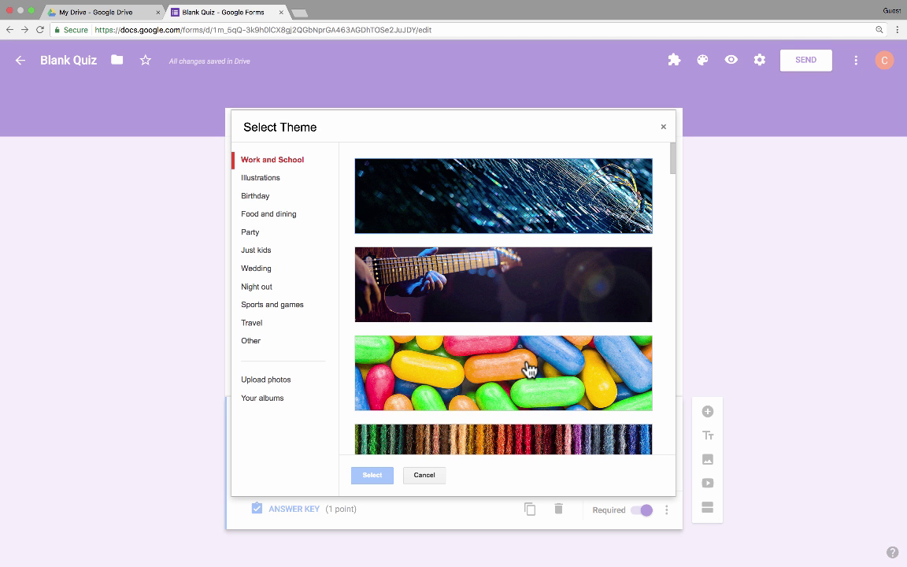
scroll(489, 329, down, 1)
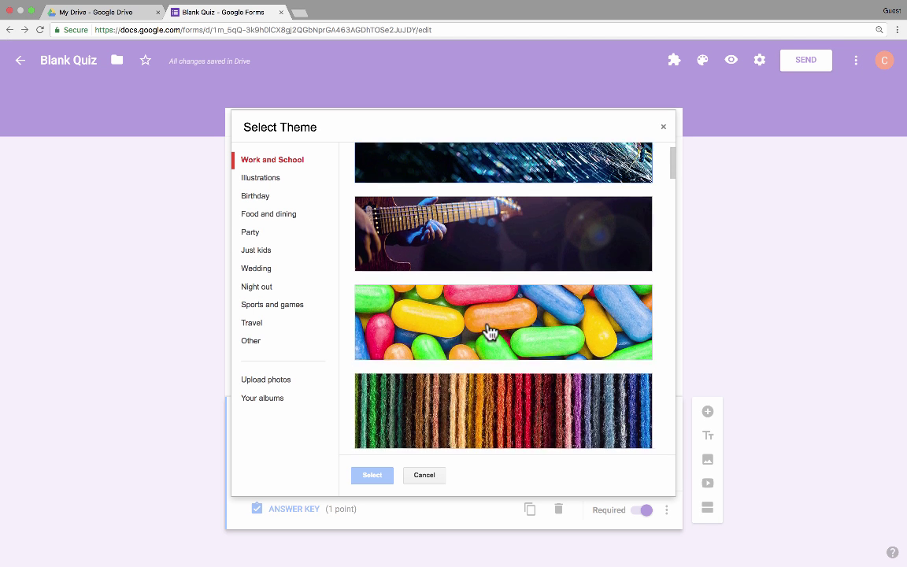
scroll(488, 331, down, 7)
click(493, 339)
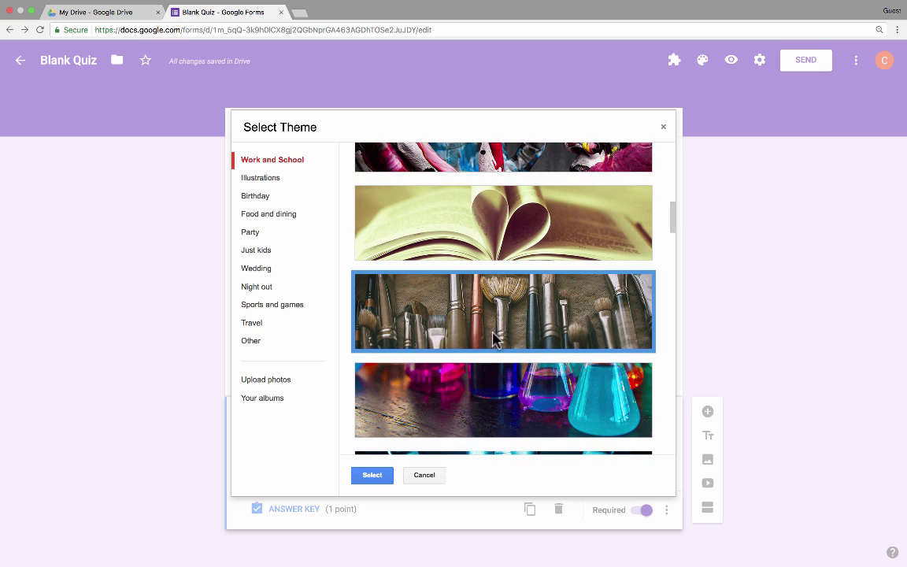
click(377, 477)
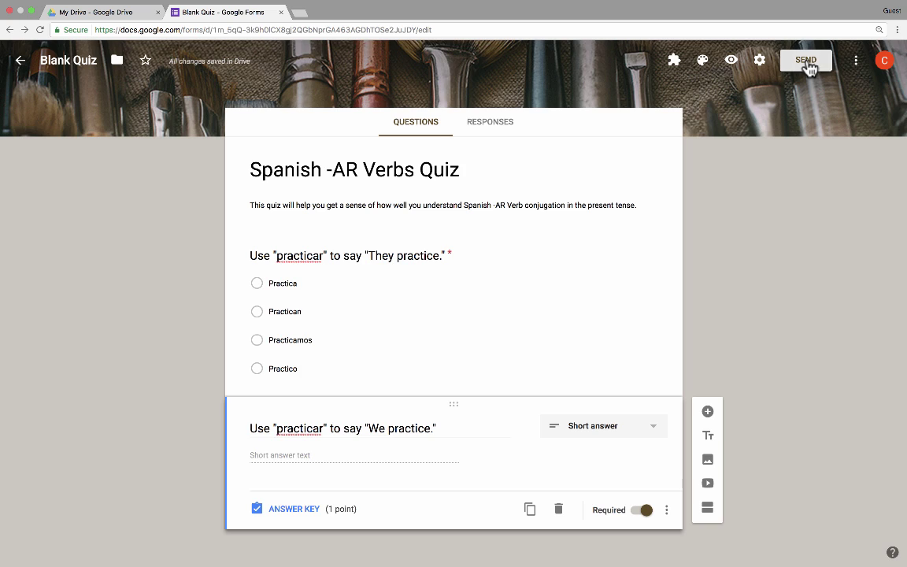
Copy the quiz's shortened goo.gl share link from the Send dialog.
click(807, 63)
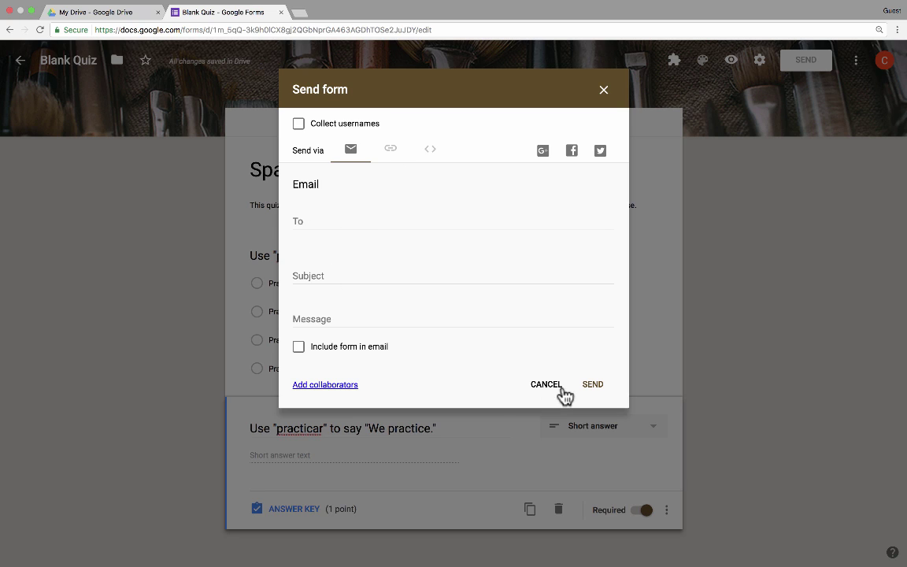
click(392, 151)
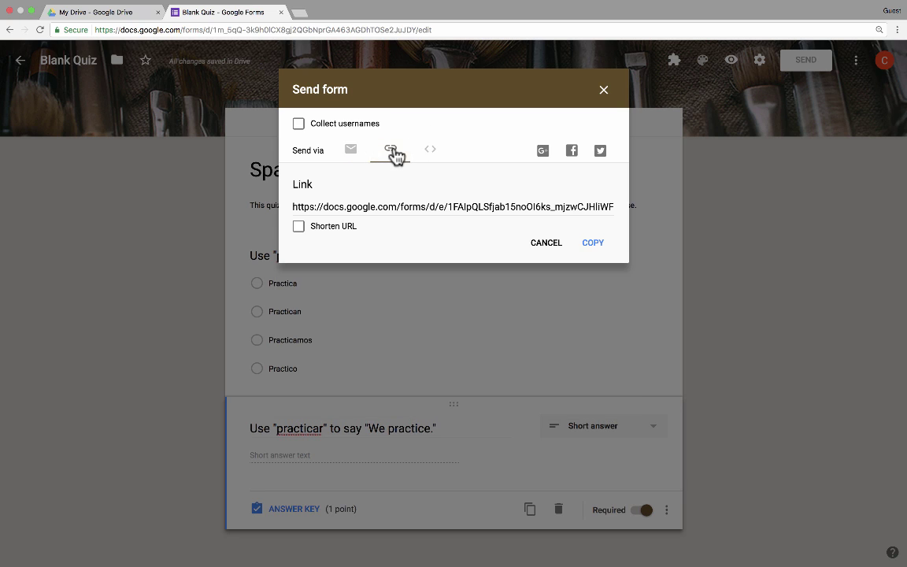
click(595, 244)
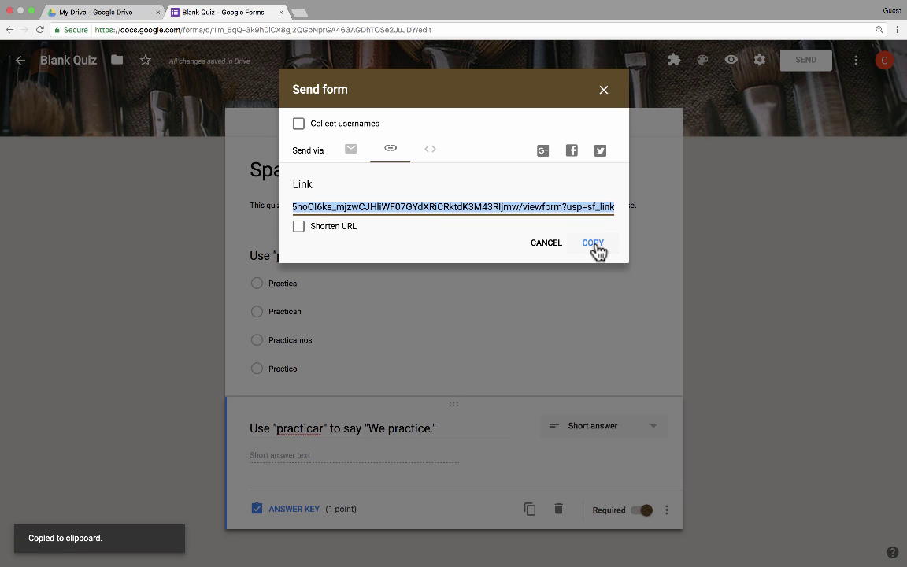
click(298, 227)
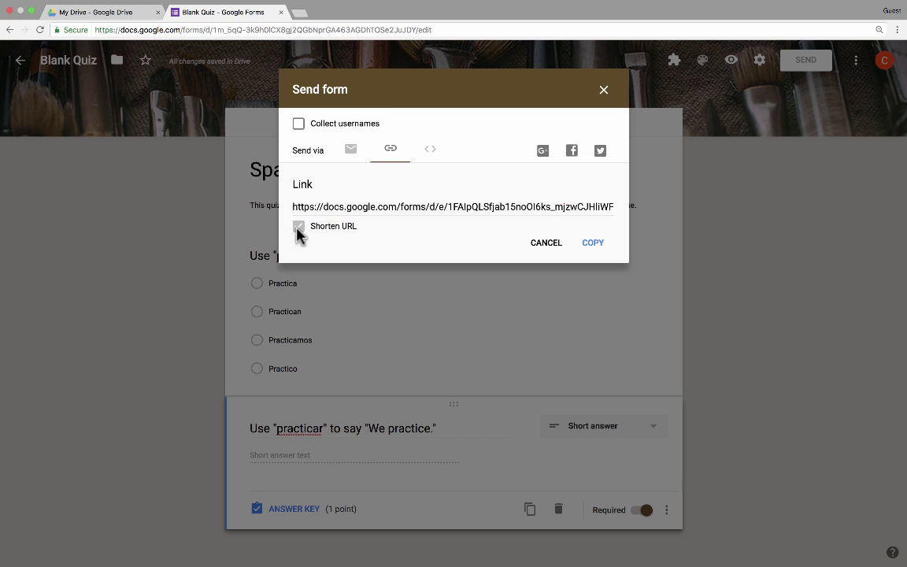
click(595, 244)
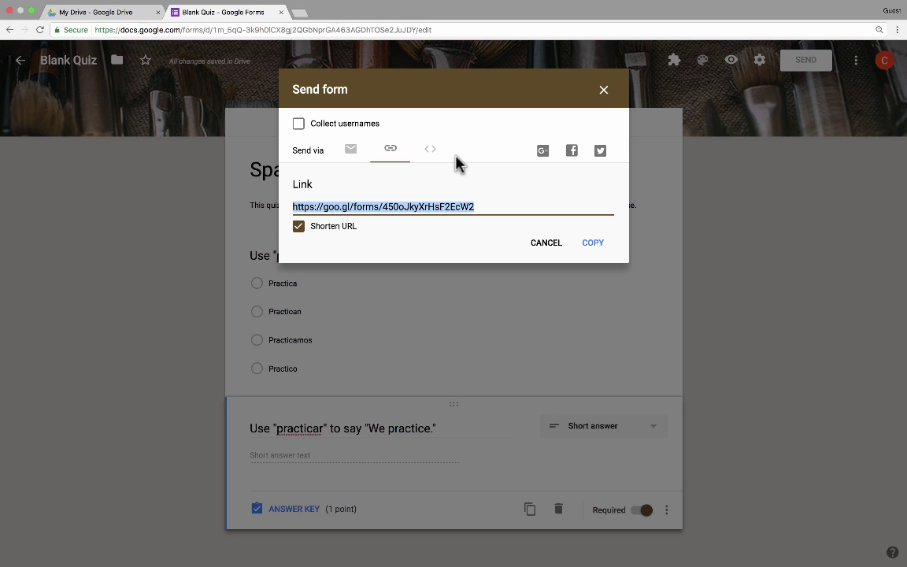
Load the quiz in a new tab from the pasted shortened link.
click(300, 12)
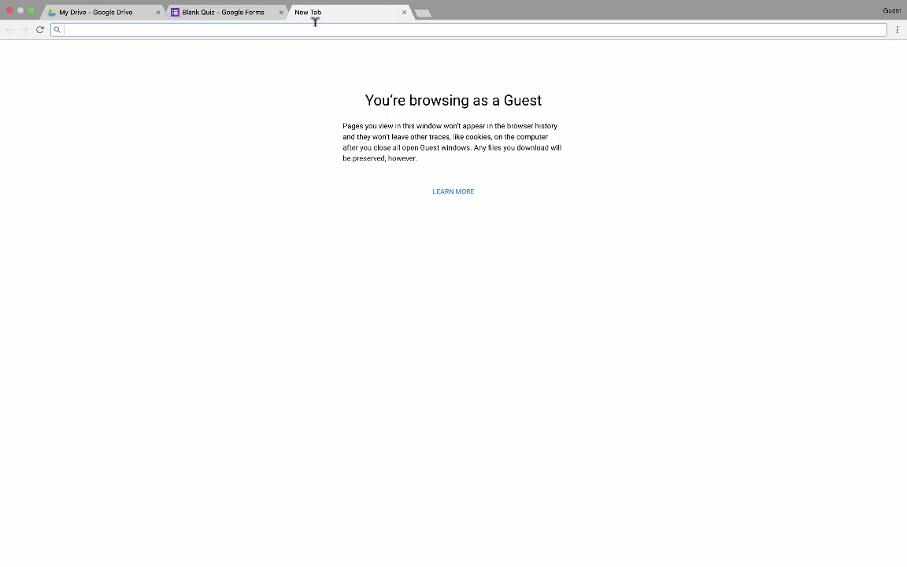
key(super+v)
key(Return)
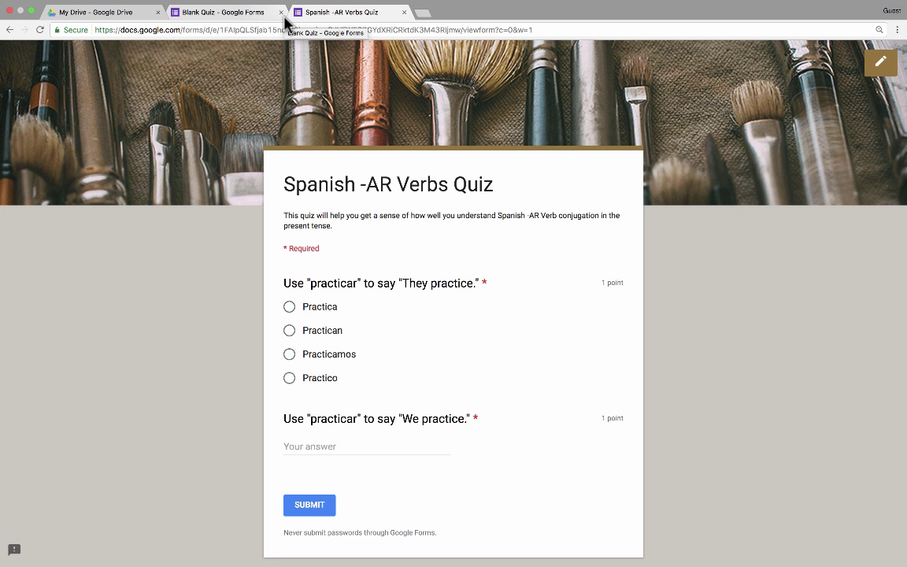
Answer 'Practican' and 'Practico', submit the response, and view the score.
click(289, 332)
click(331, 443)
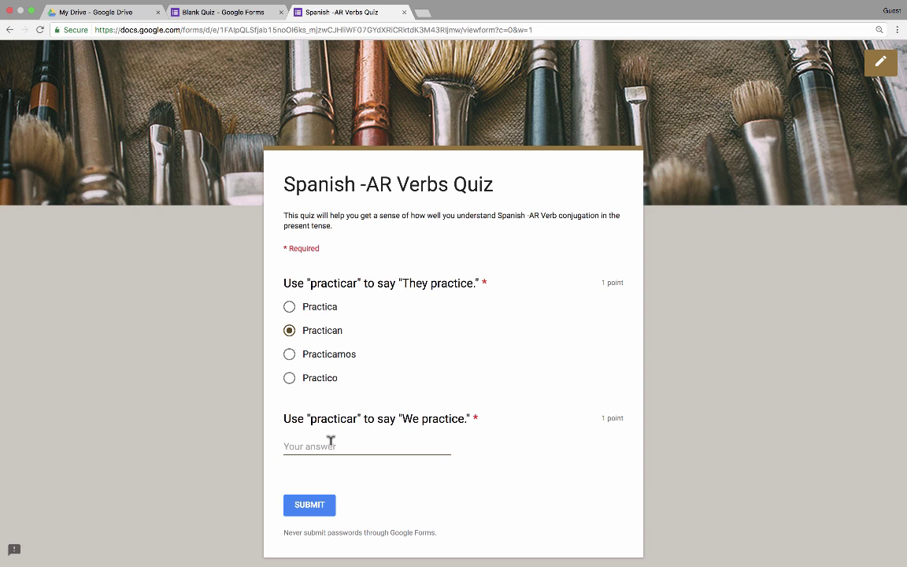
text(Practico)
click(319, 508)
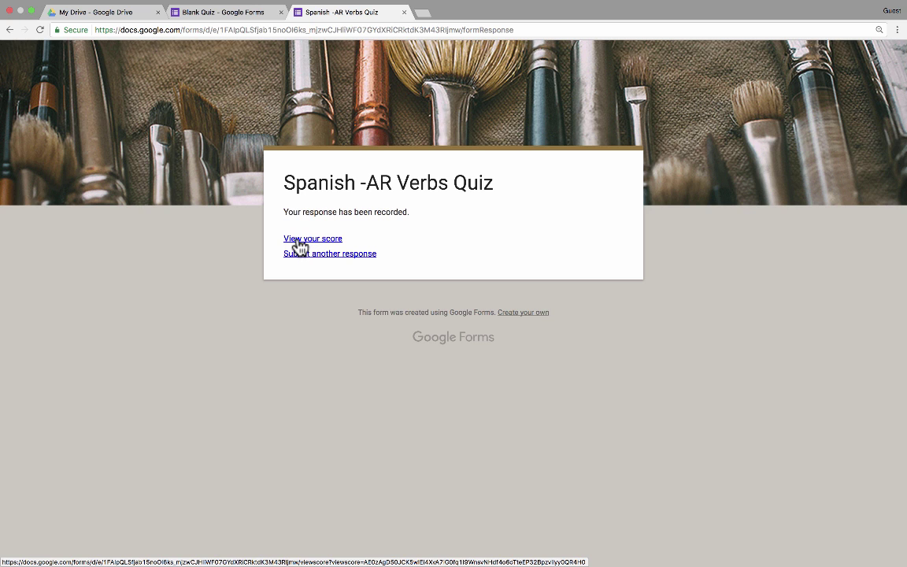
click(300, 244)
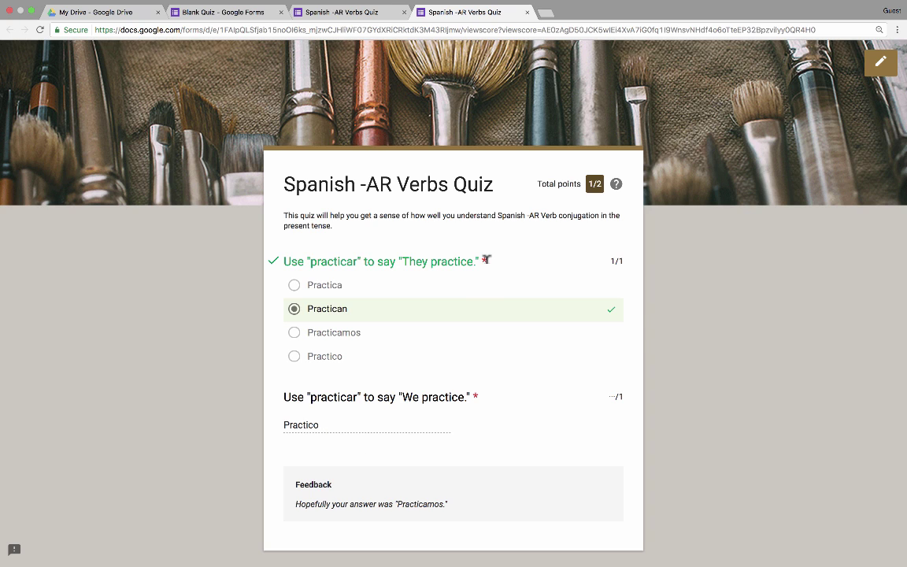
Return to the quiz editor and close the Send form dialog.
click(371, 13)
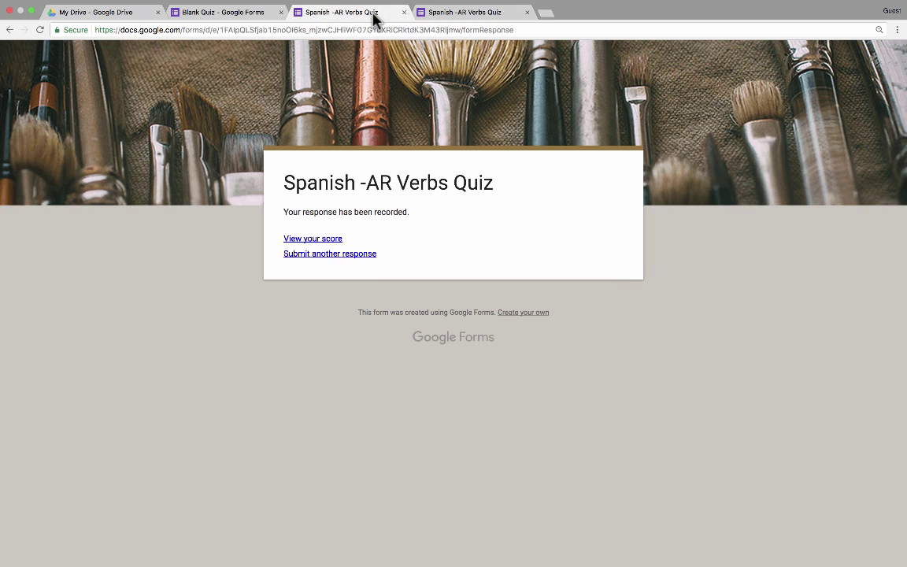
click(238, 17)
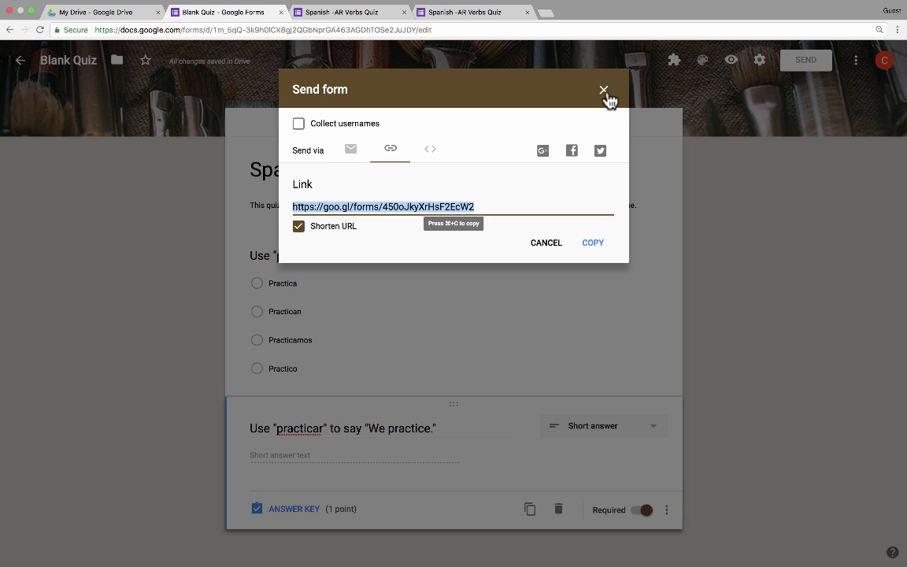
click(589, 97)
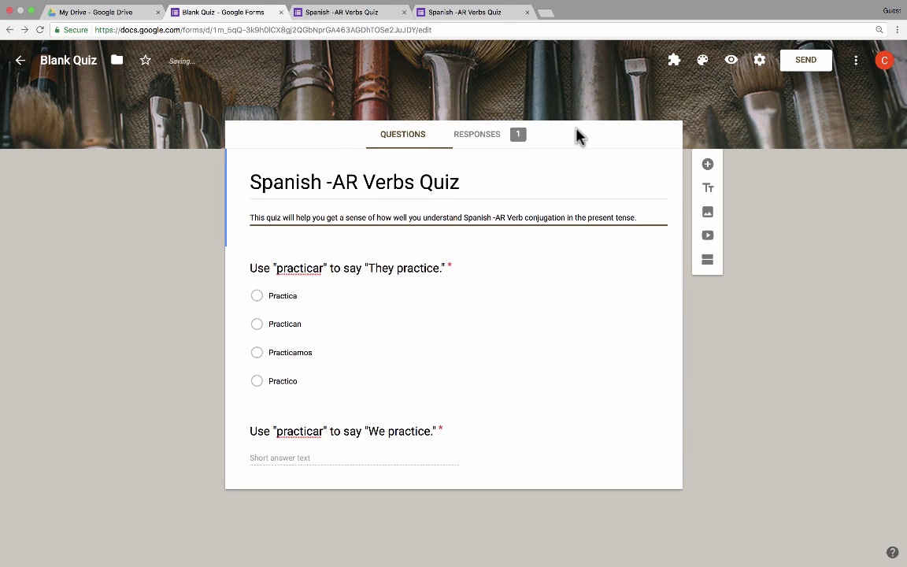
Review the Responses summary: 1 response averaging 1 / 2 points.
click(484, 140)
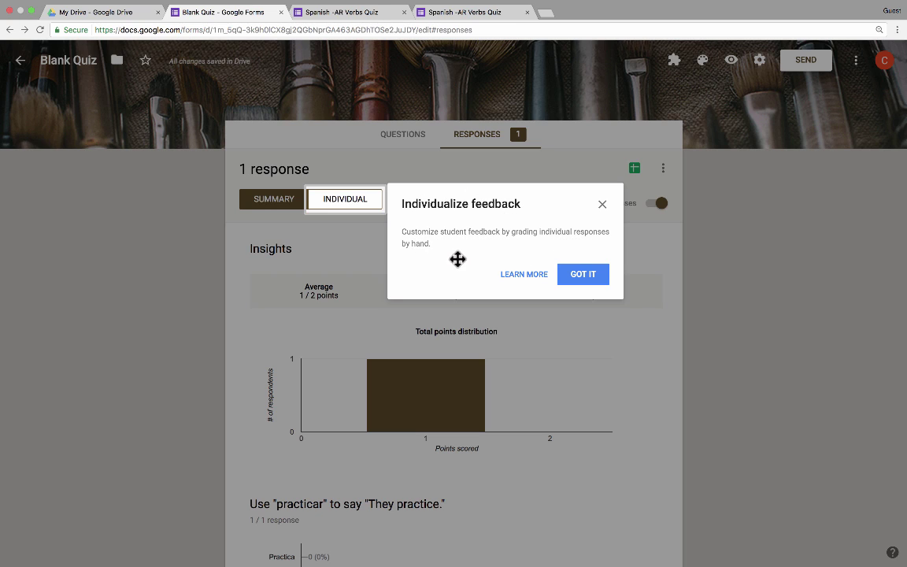
click(571, 279)
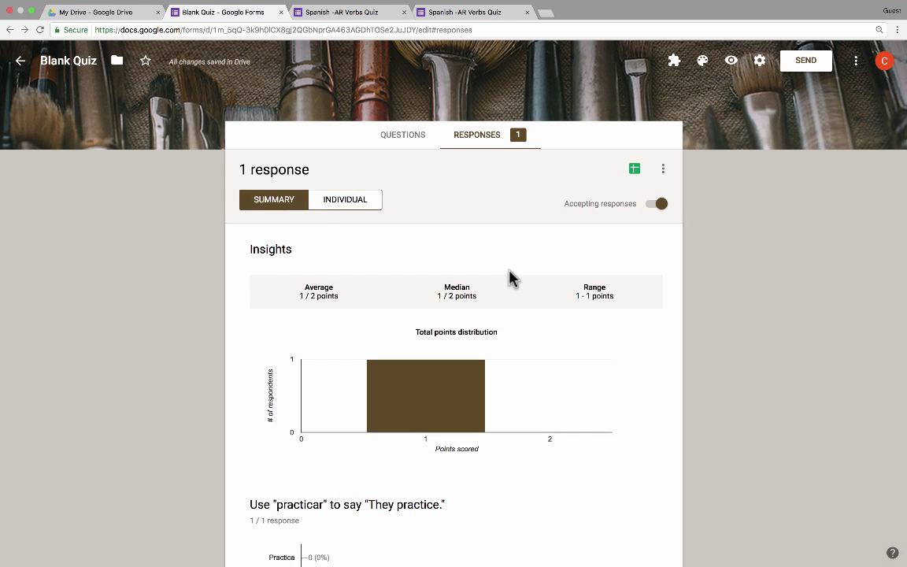
scroll(511, 277, down, 5)
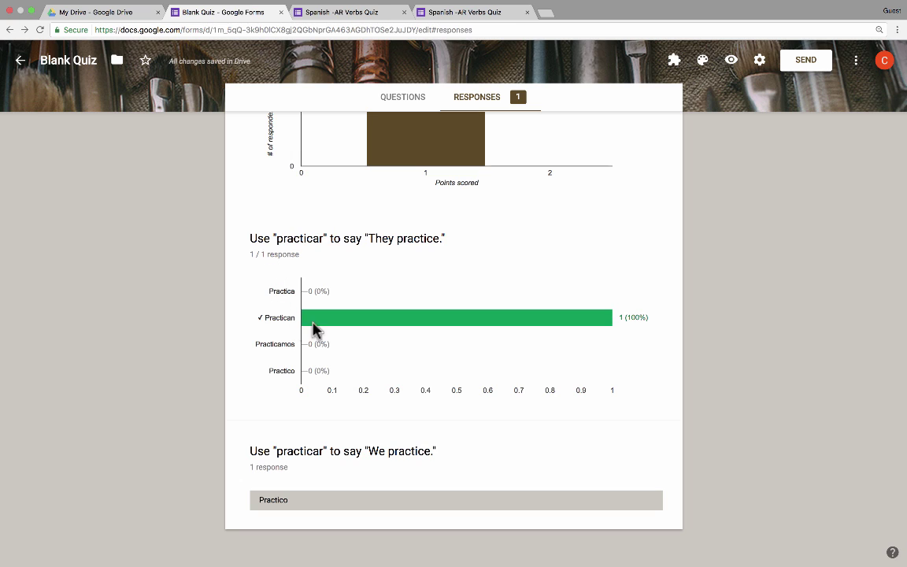
mouse_move(573, 318)
mouse_move(403, 327)
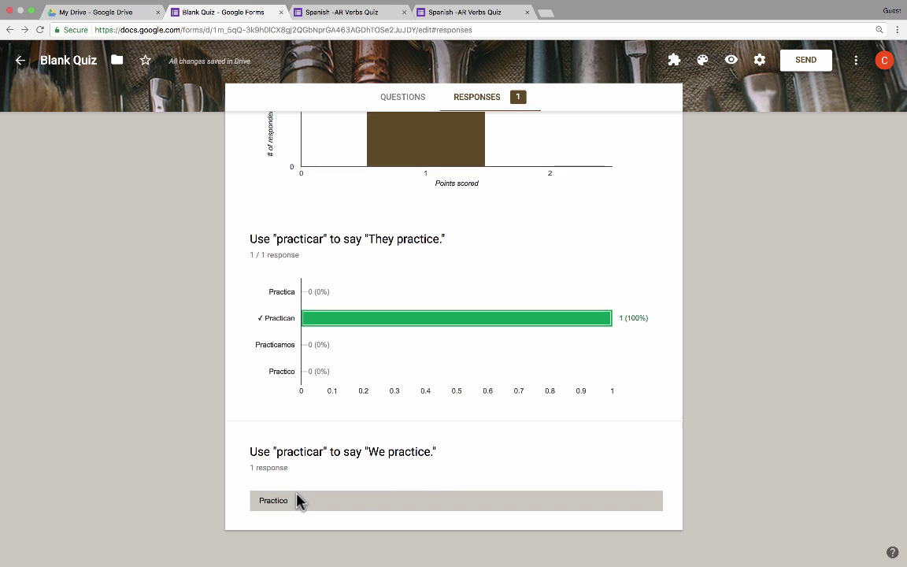
scroll(300, 501, up, 5)
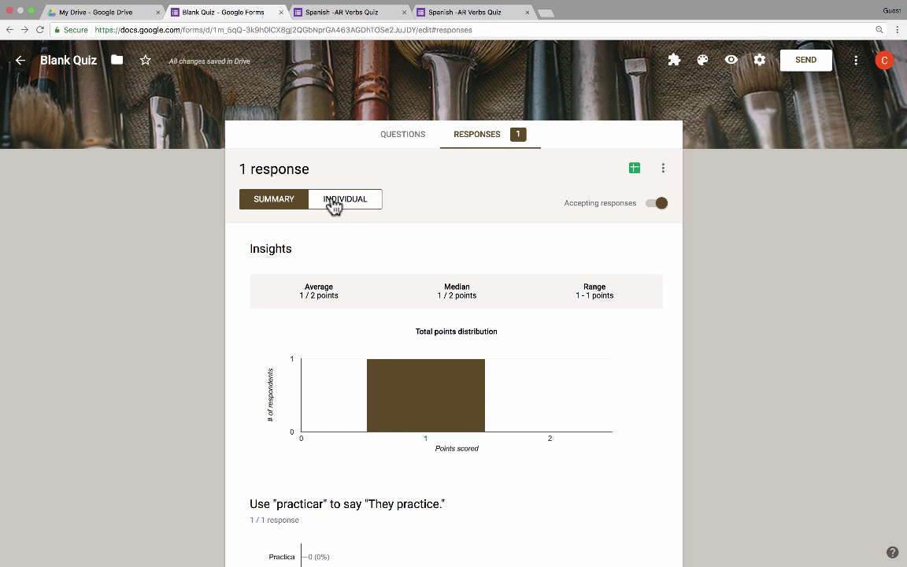
In the individual response, grade the 'We practice' answer 0 points and save.
click(334, 204)
scroll(318, 393, down, 4)
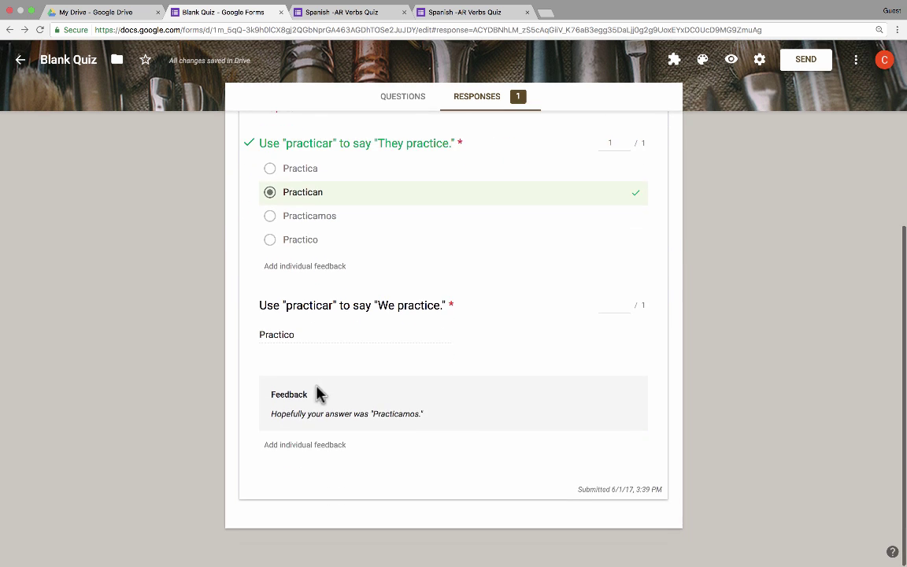
click(627, 310)
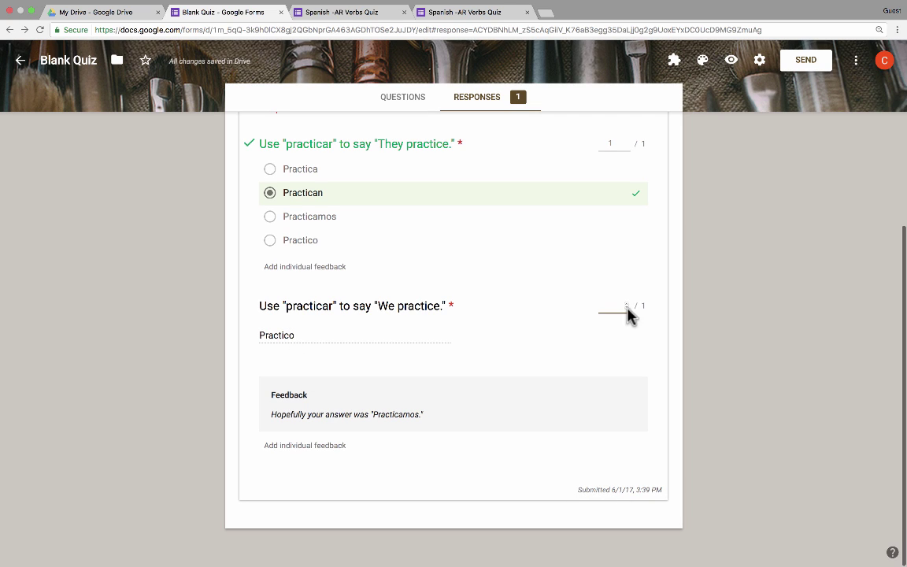
text(1)
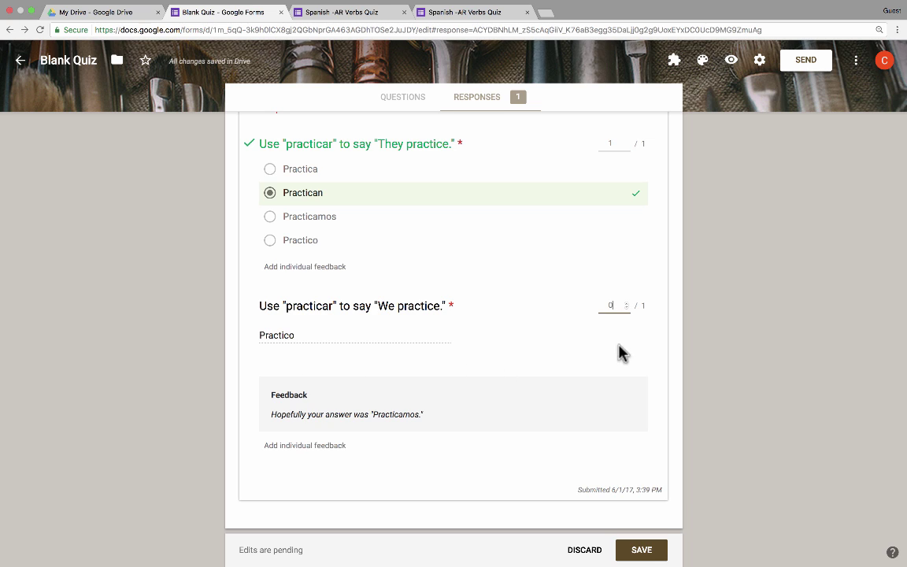
scroll(669, 503, down, 1)
click(669, 504)
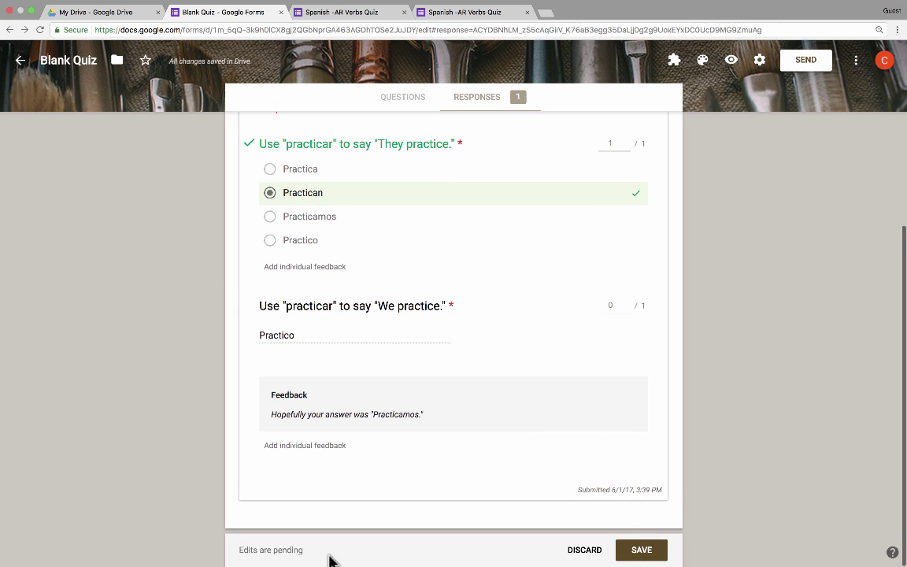
click(658, 553)
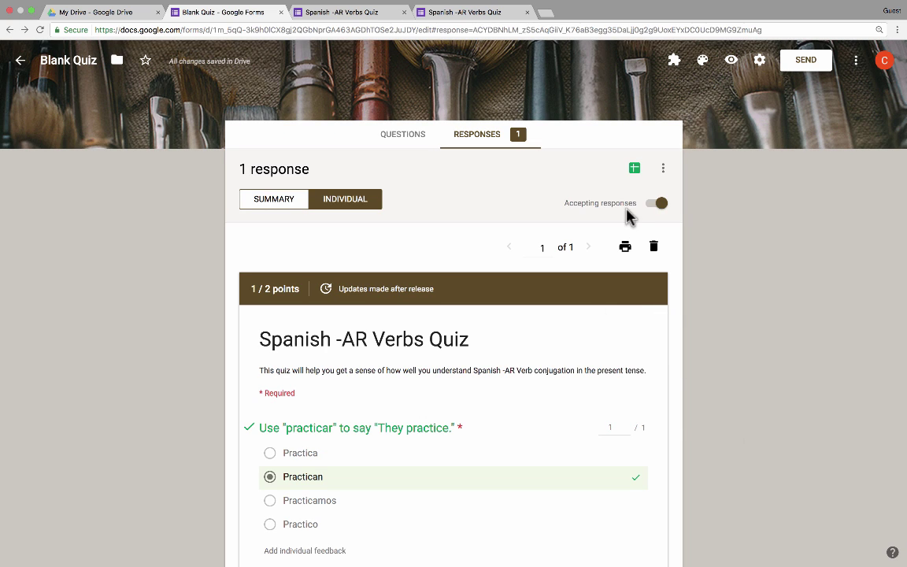
click(664, 173)
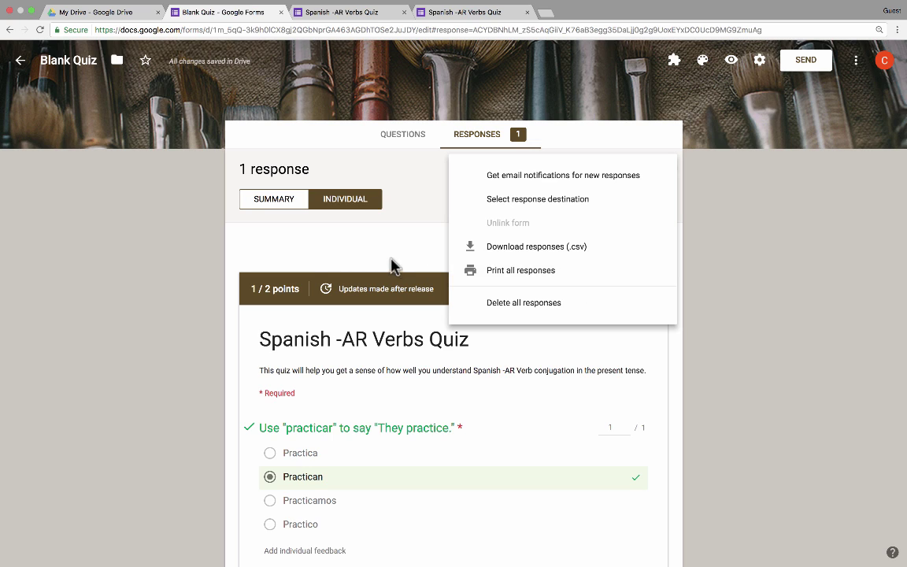
Close the responses three-dot menu, leaving the response at 1 / 2 points.
click(275, 228)
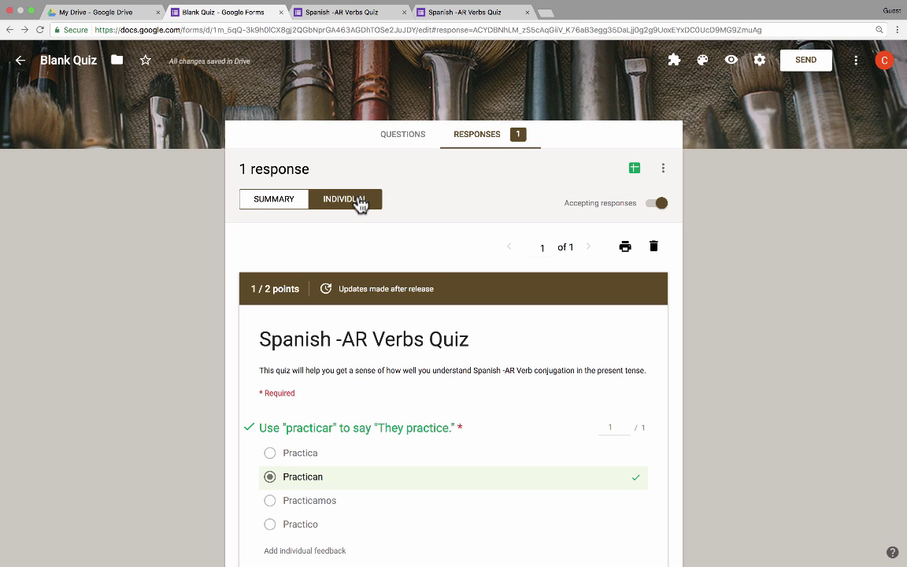
From My Drive, create a new Google Form from a template.
click(114, 13)
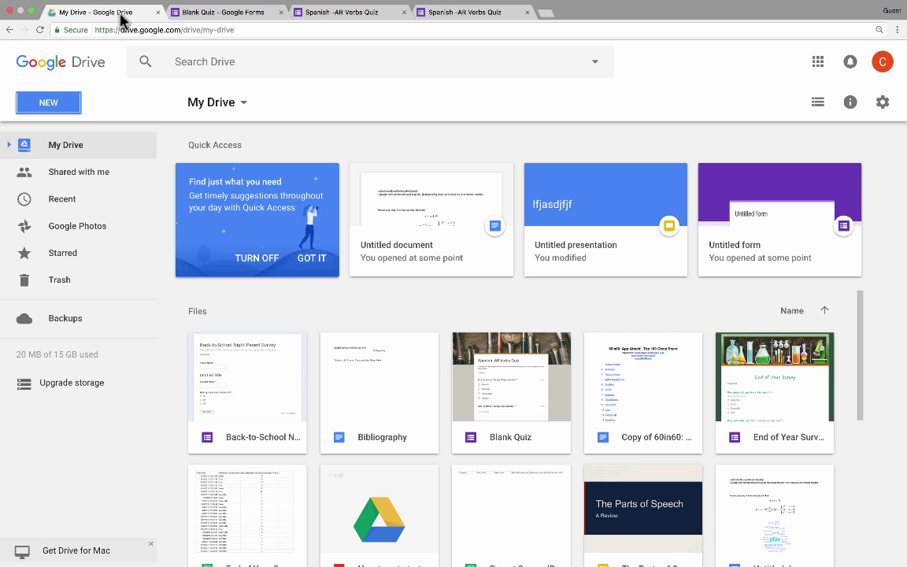
click(68, 114)
mouse_move(99, 289)
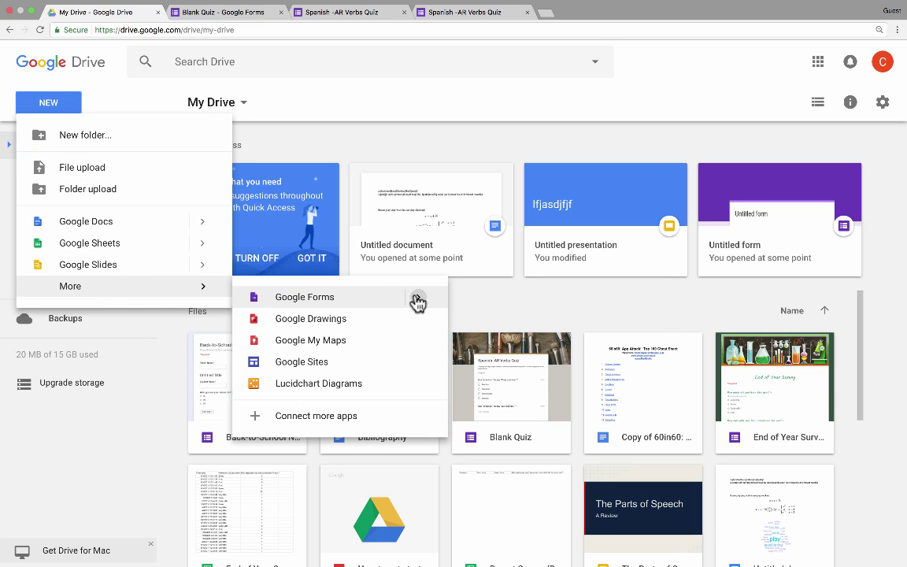
mouse_move(419, 301)
click(470, 331)
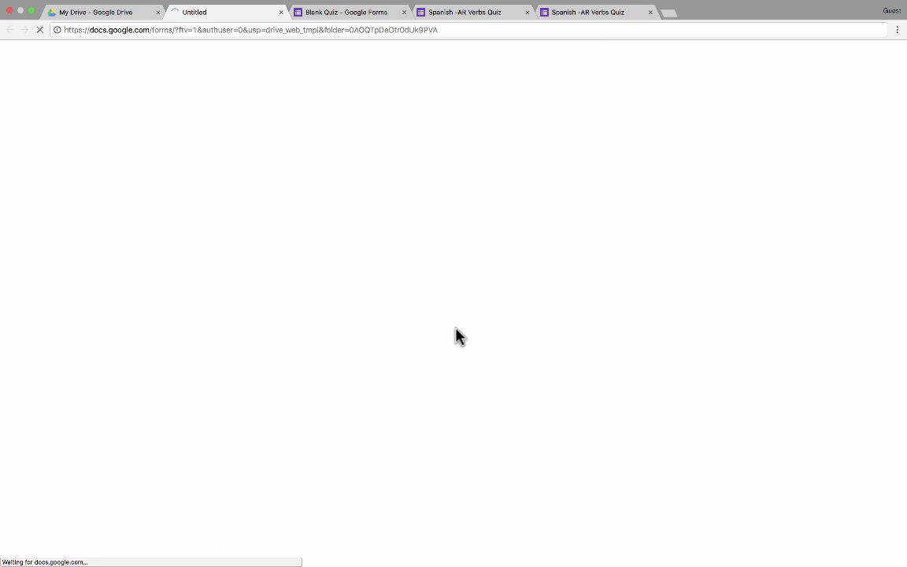
Scroll the template gallery to the Work and Education templates, including Blank Quiz.
scroll(411, 356, down, 3)
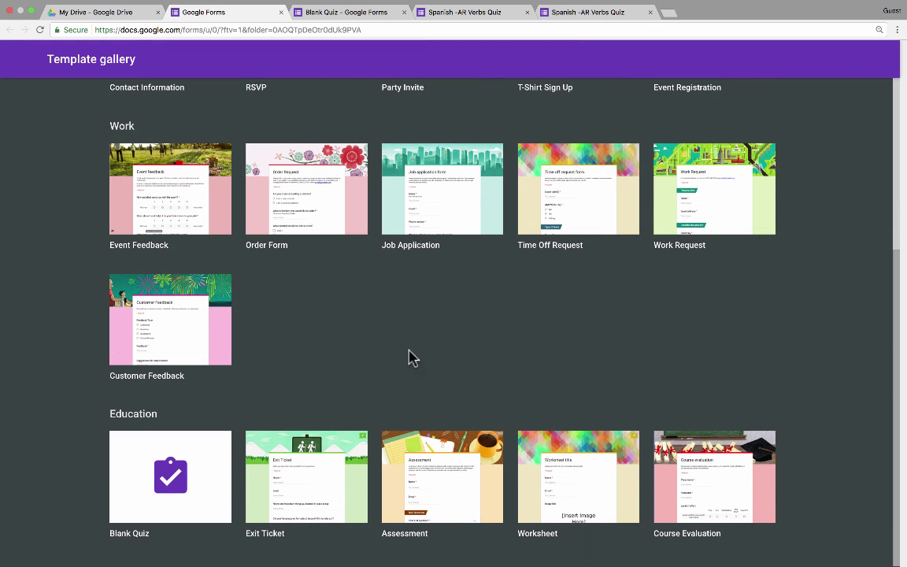